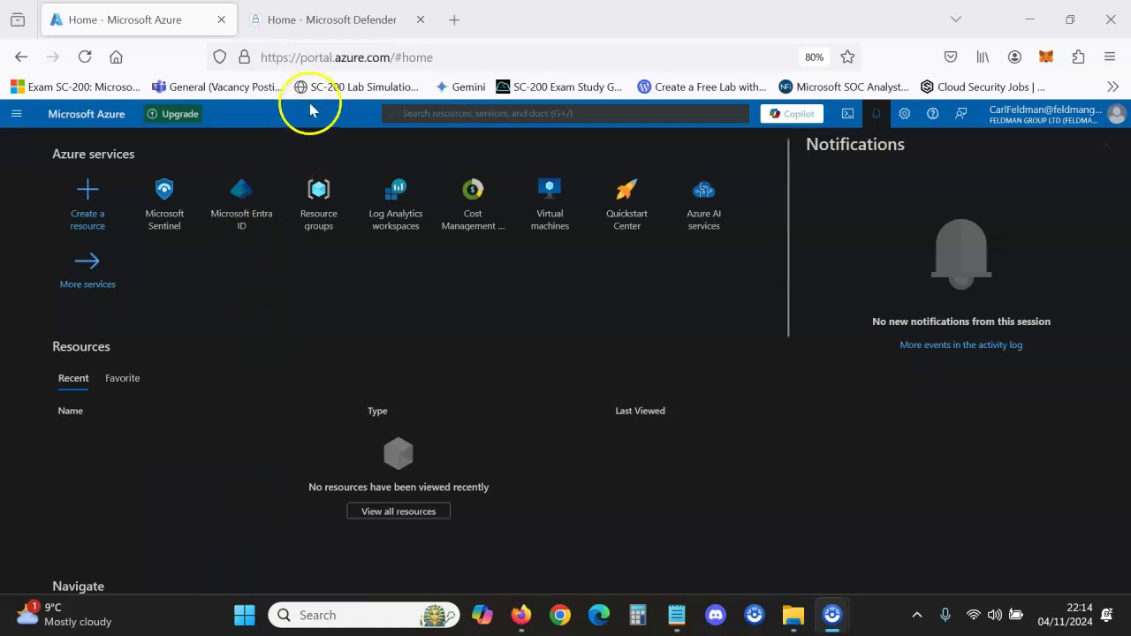
# - Search 'sent', open Microsoft Sentinel and start Create Microsoft Sentinel
pyautogui.click(424, 113)
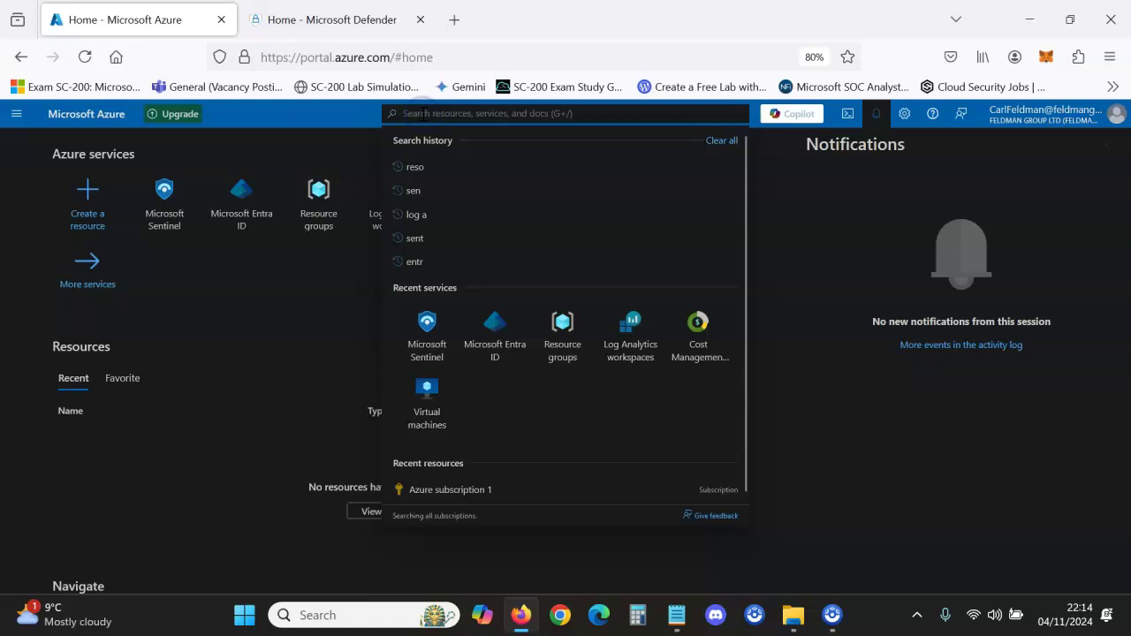
pyautogui.write('sent')
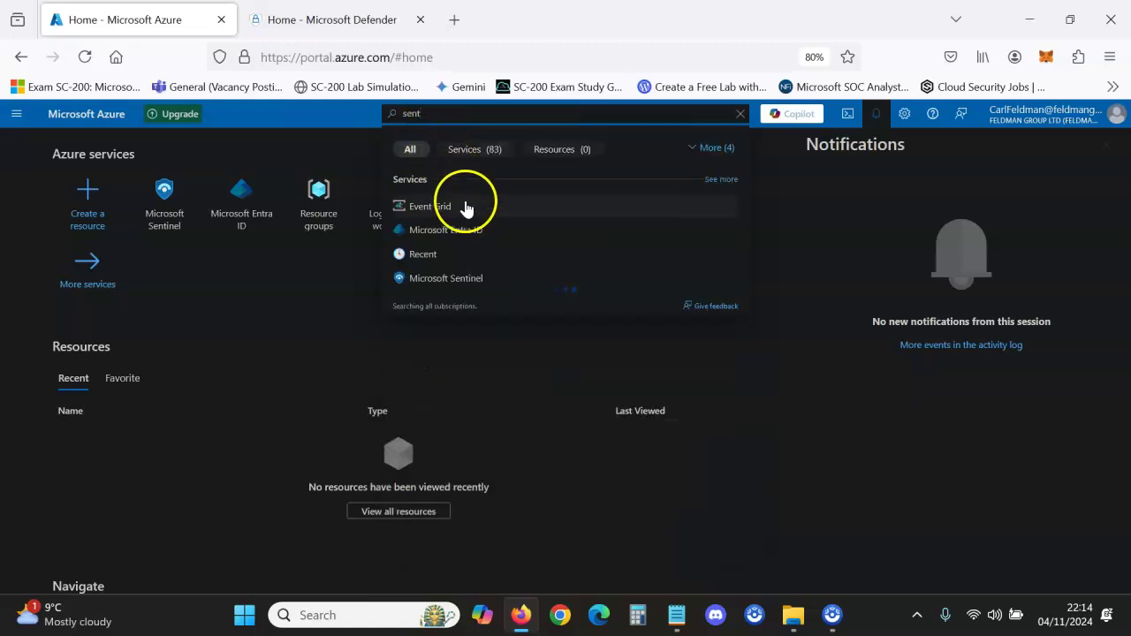
pyautogui.click(473, 280)
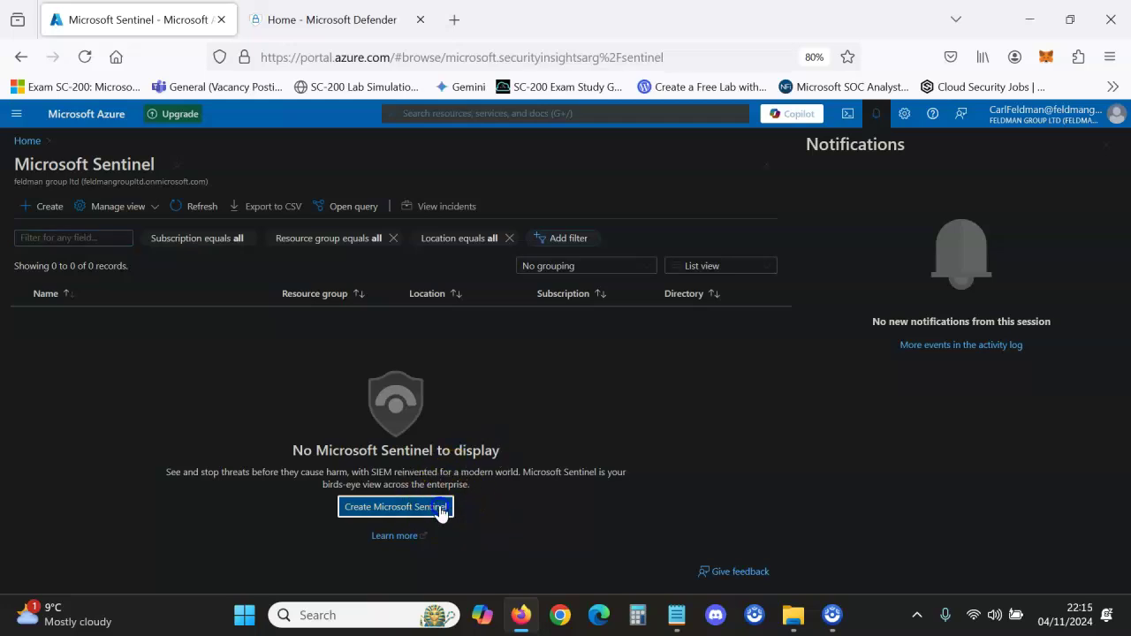
pyautogui.click(441, 509)
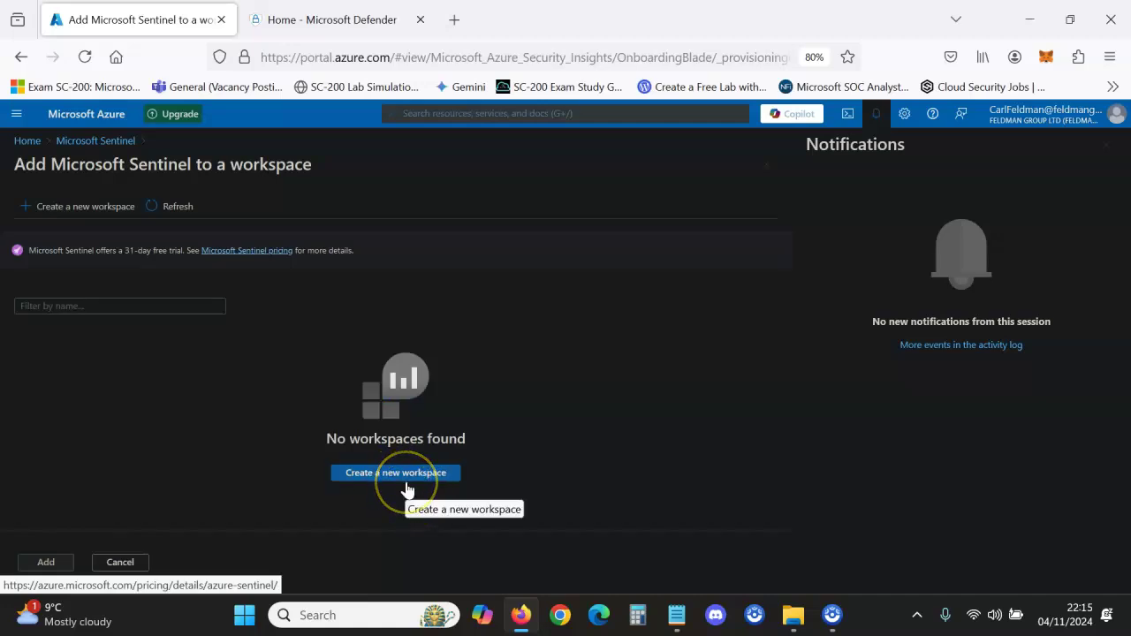
# - Start a new Log Analytics workspace with a new resource group 'Testing'
pyautogui.click(411, 484)
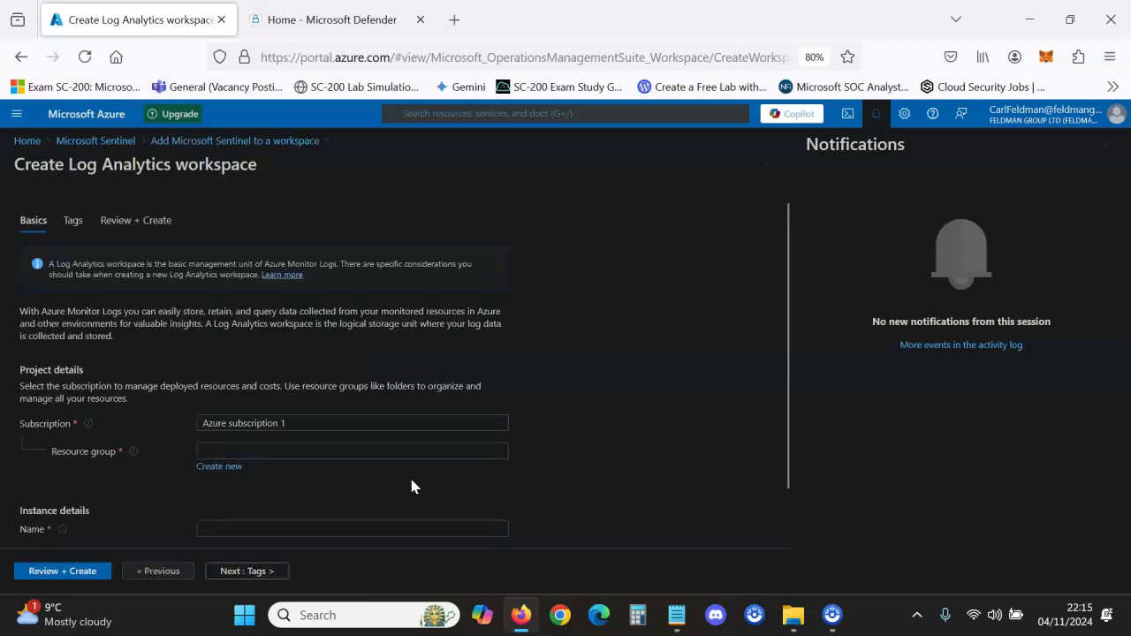
pyautogui.click(222, 466)
pyautogui.write('Testing')
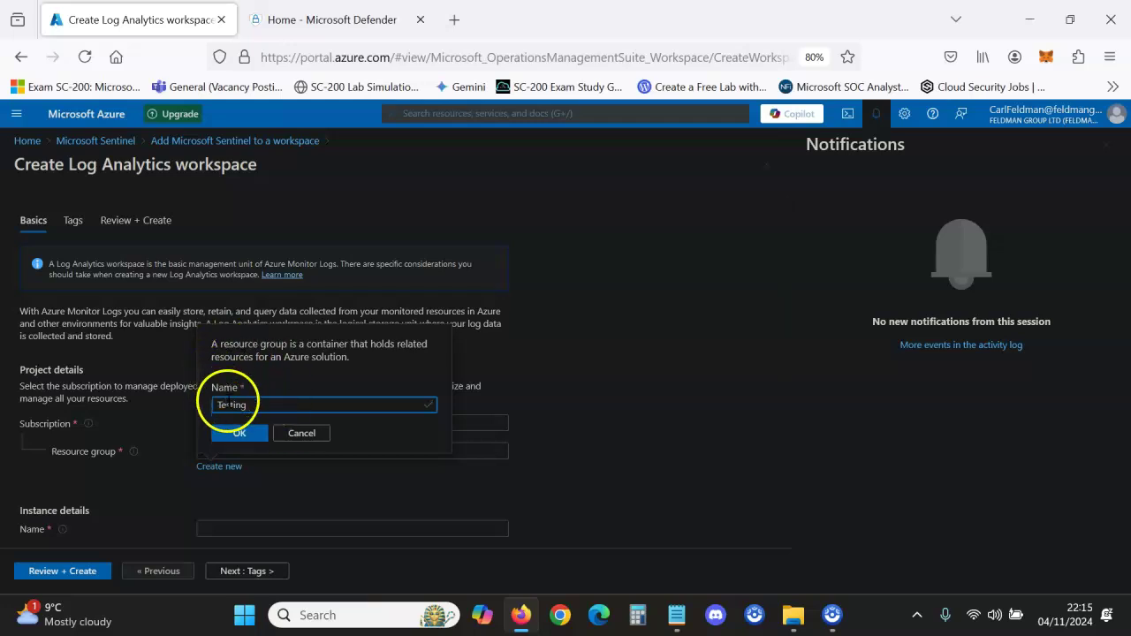
pyautogui.click(237, 434)
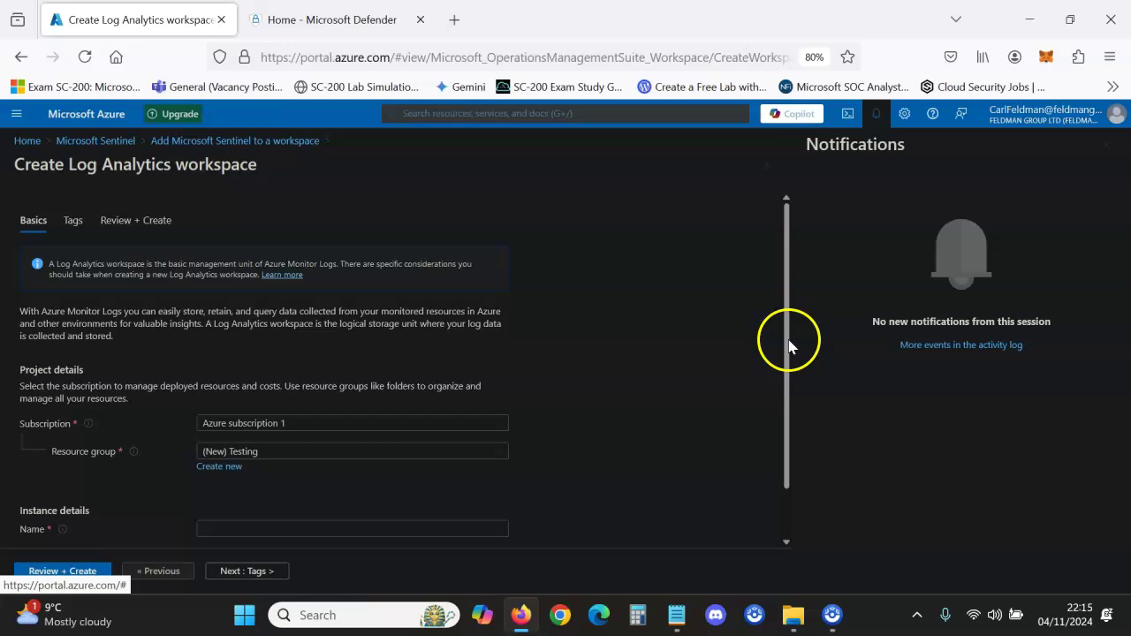
# - Name the workspace 'testtest' and move to Review + Create
pyautogui.moveTo(791, 344); pyautogui.dragTo(790, 458)
pyautogui.click(413, 476)
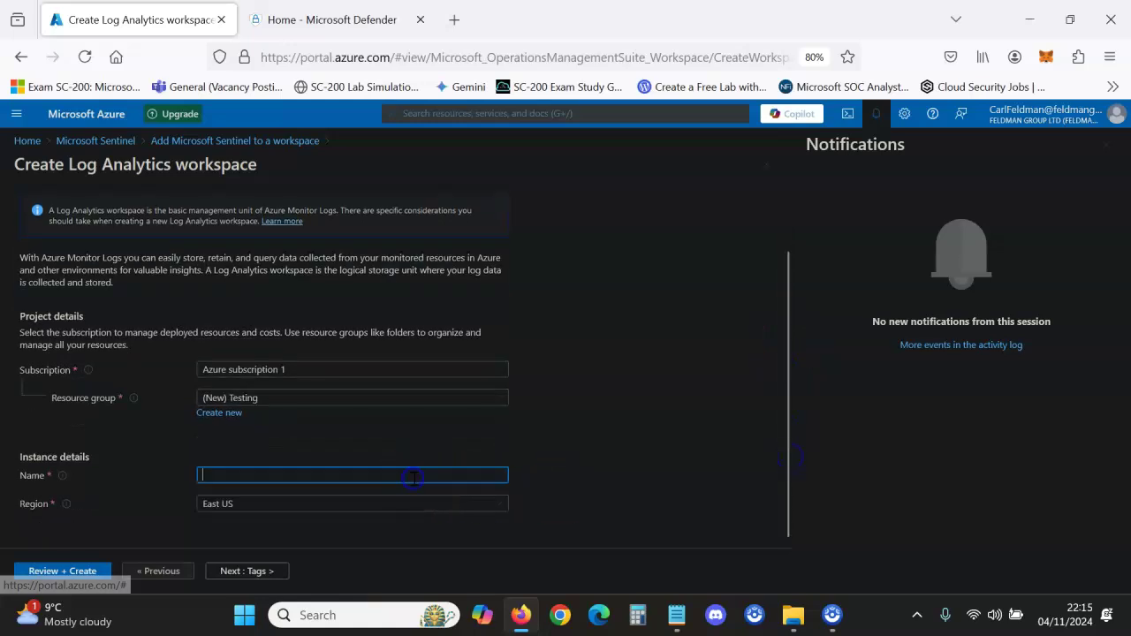
pyautogui.write('test')
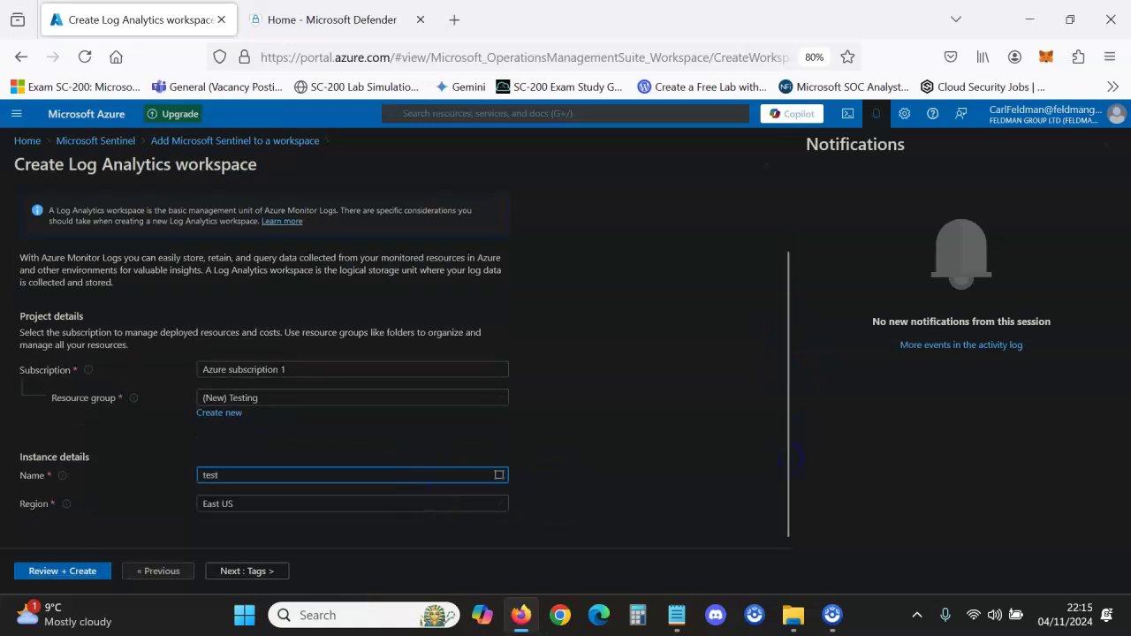
pyautogui.write('test')
pyautogui.click(68, 573)
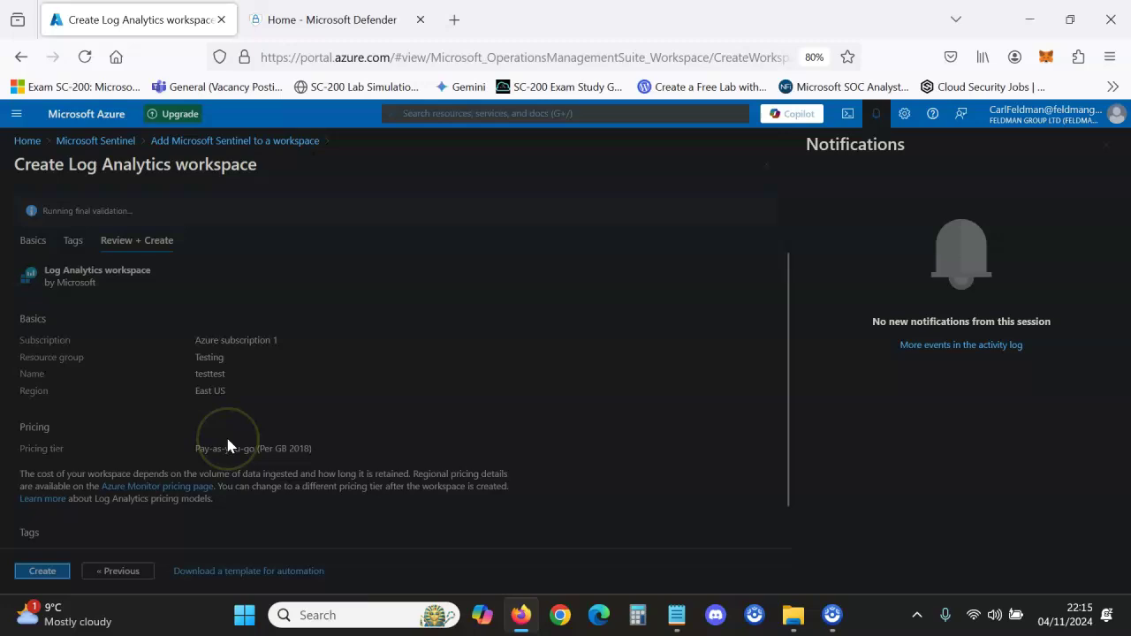
# - Create the testtest workspace and open it once the deployment succeeds
pyautogui.click(53, 574)
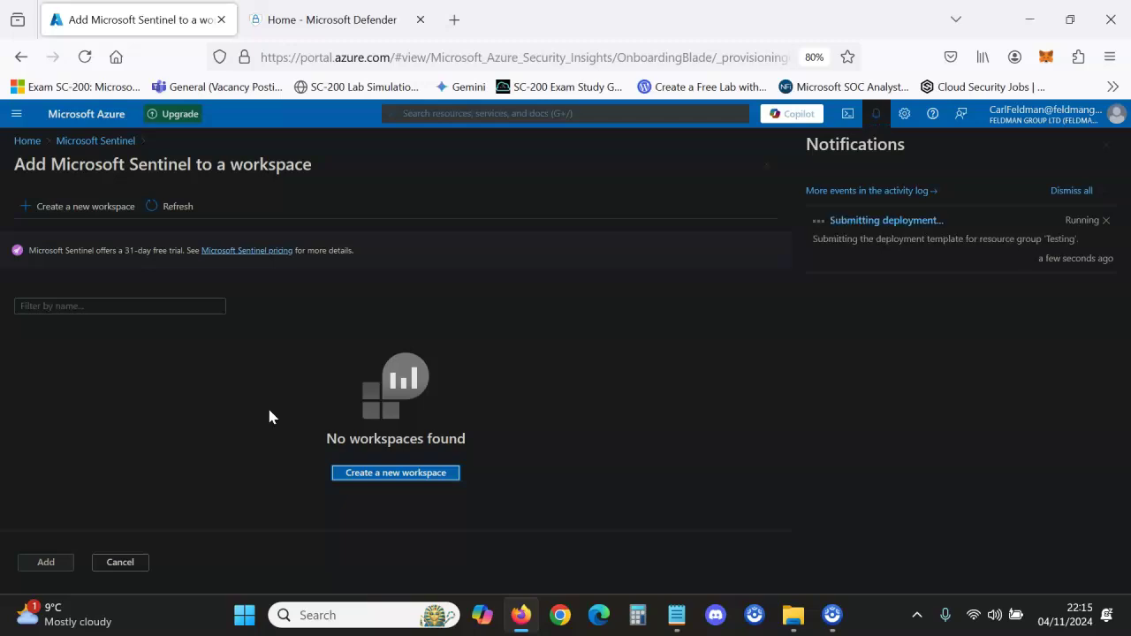
pyautogui.click(863, 222)
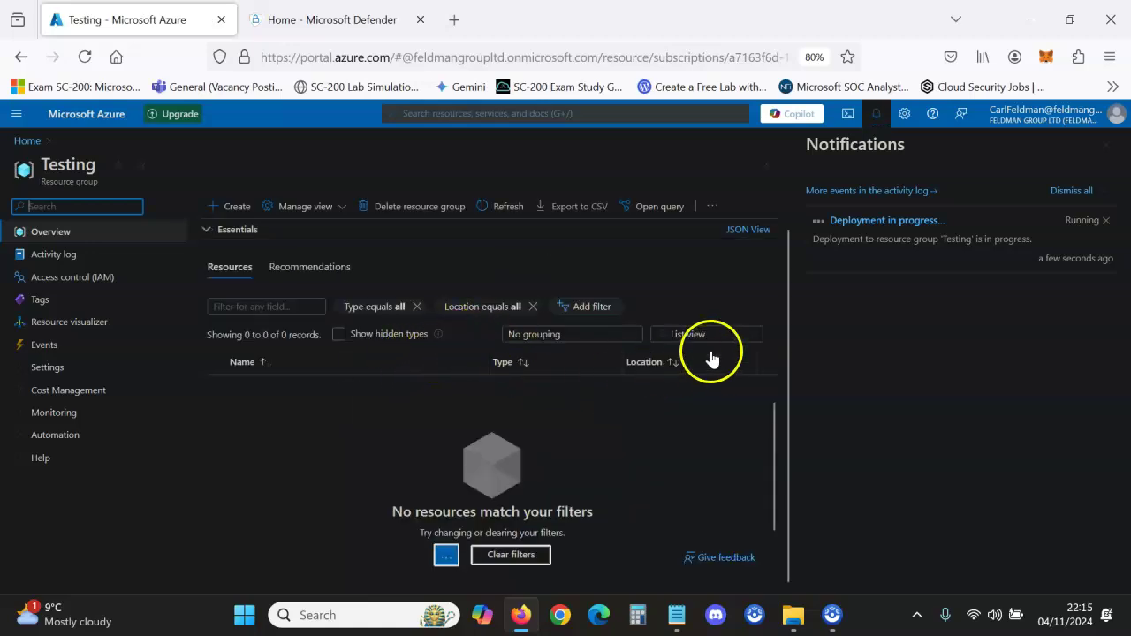
pyautogui.click(872, 222)
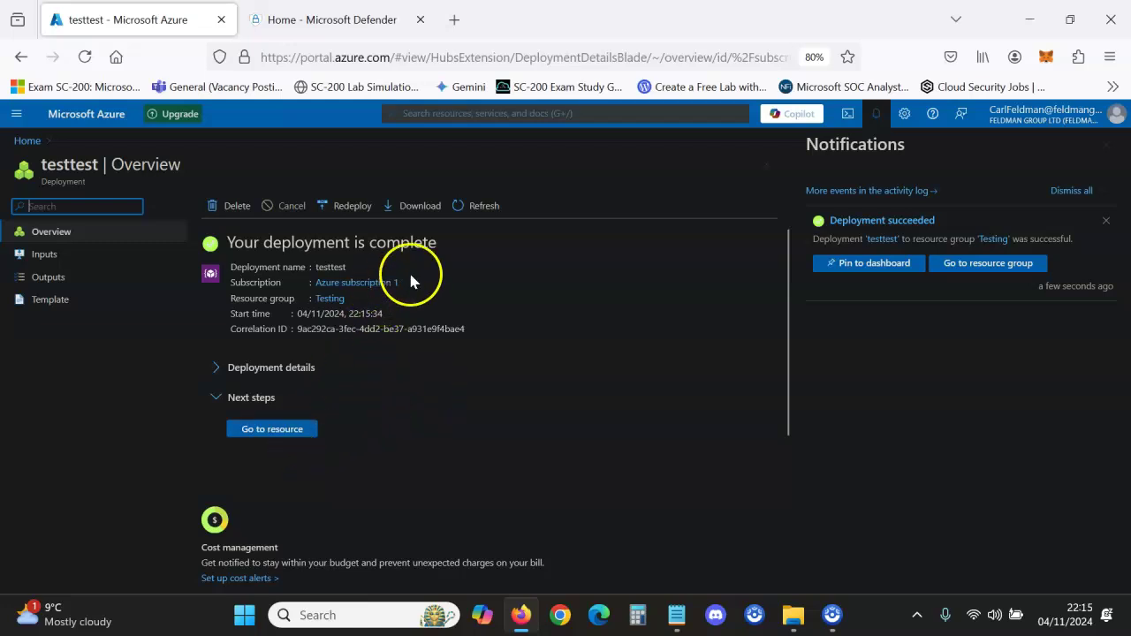
pyautogui.click(293, 433)
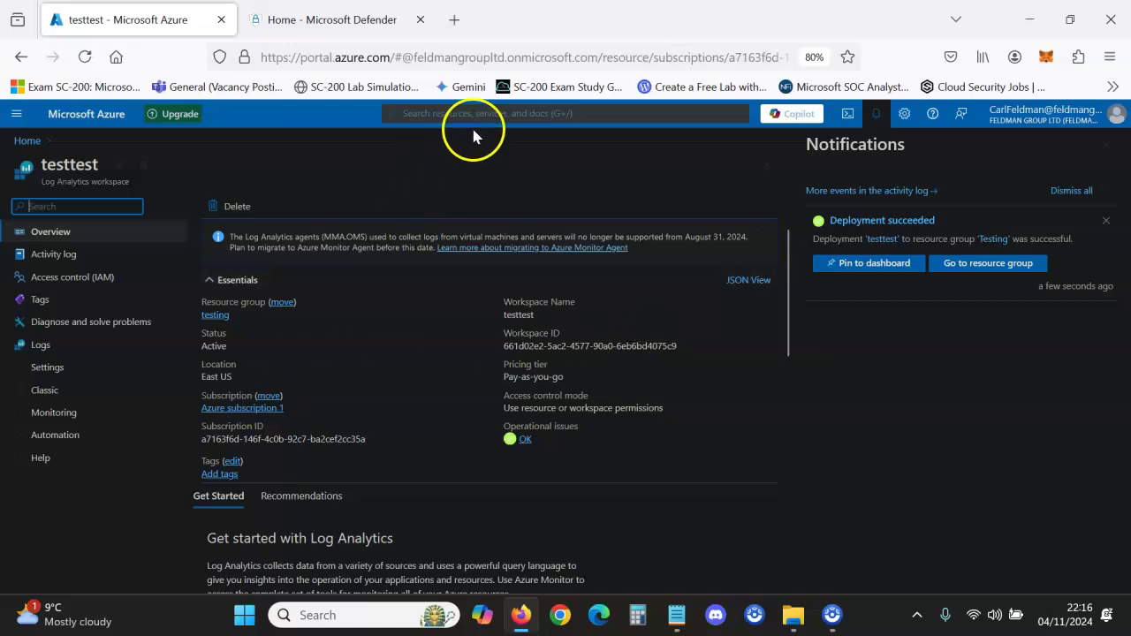
# - Search 'sen', open Microsoft Sentinel, and add it to the testtest workspace
pyautogui.click(504, 113)
pyautogui.write('seb')
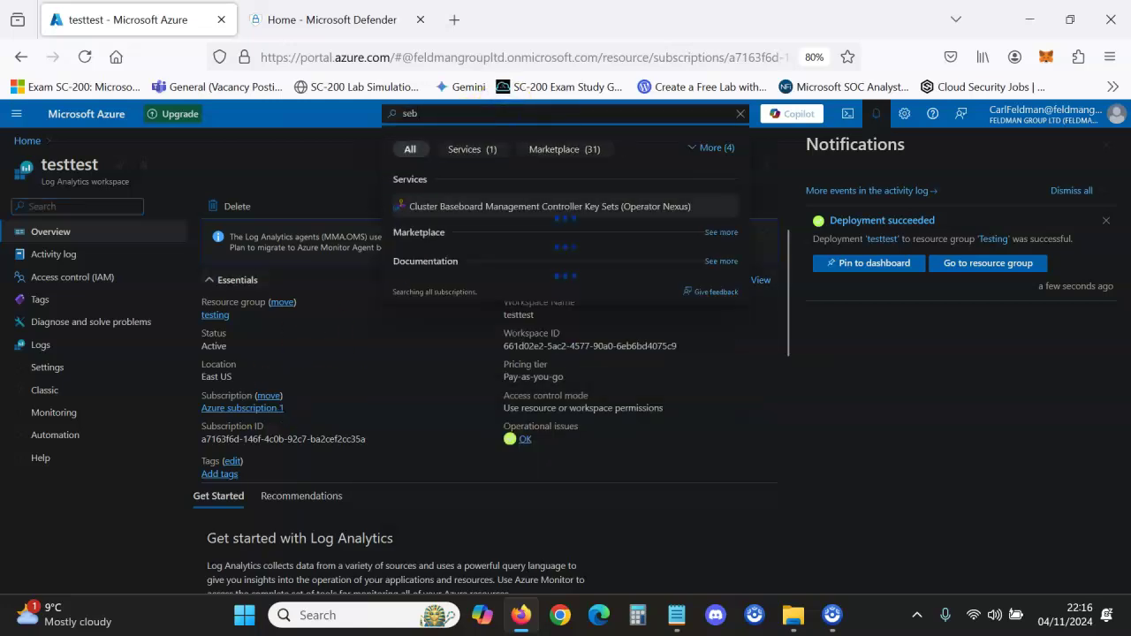
pyautogui.press('BackSpace')
pyautogui.write('n')
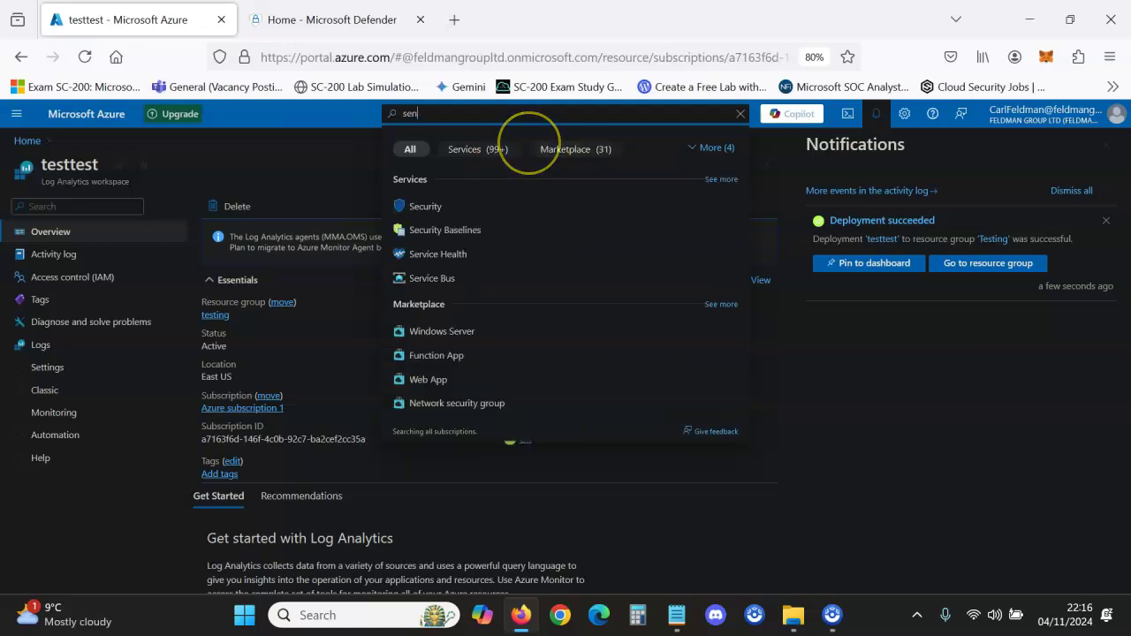
pyautogui.click(474, 204)
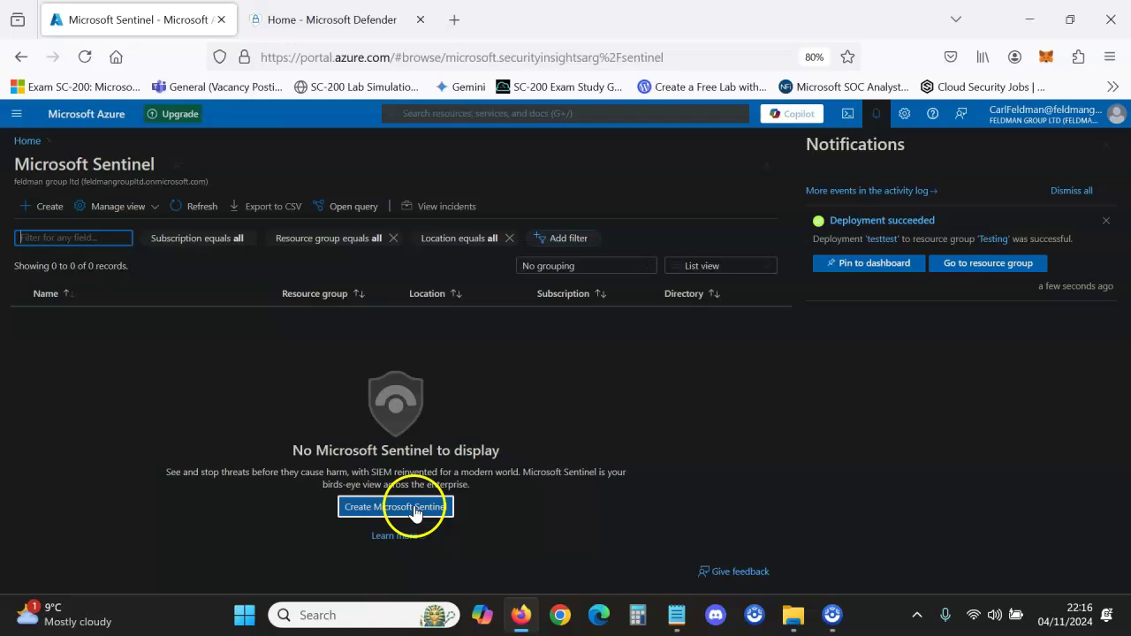
pyautogui.click(413, 508)
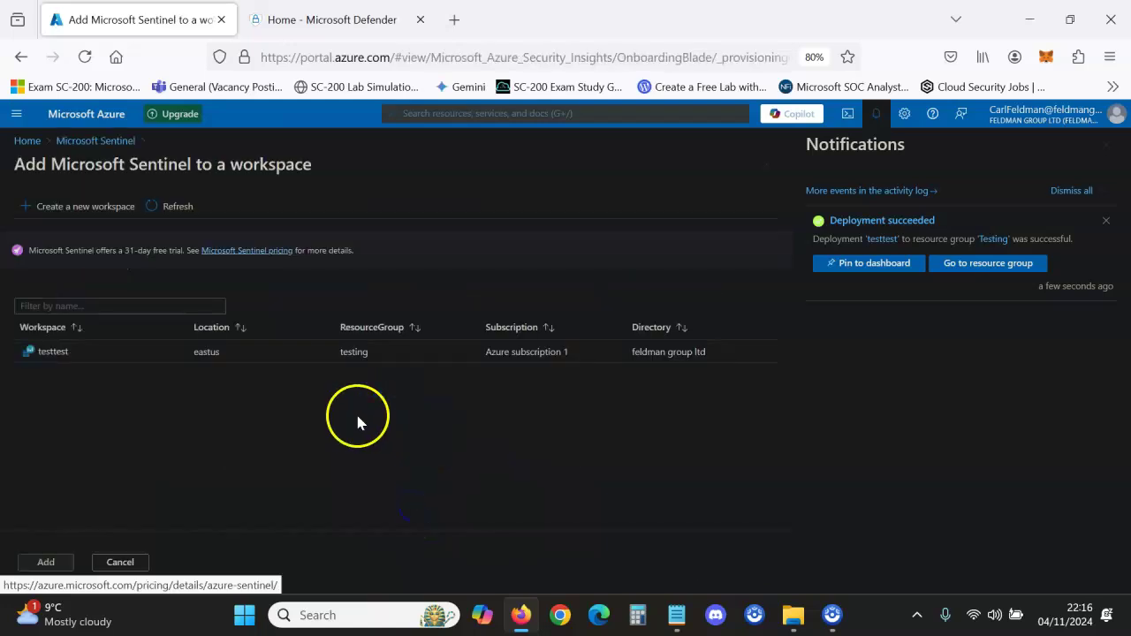
pyautogui.click(125, 355)
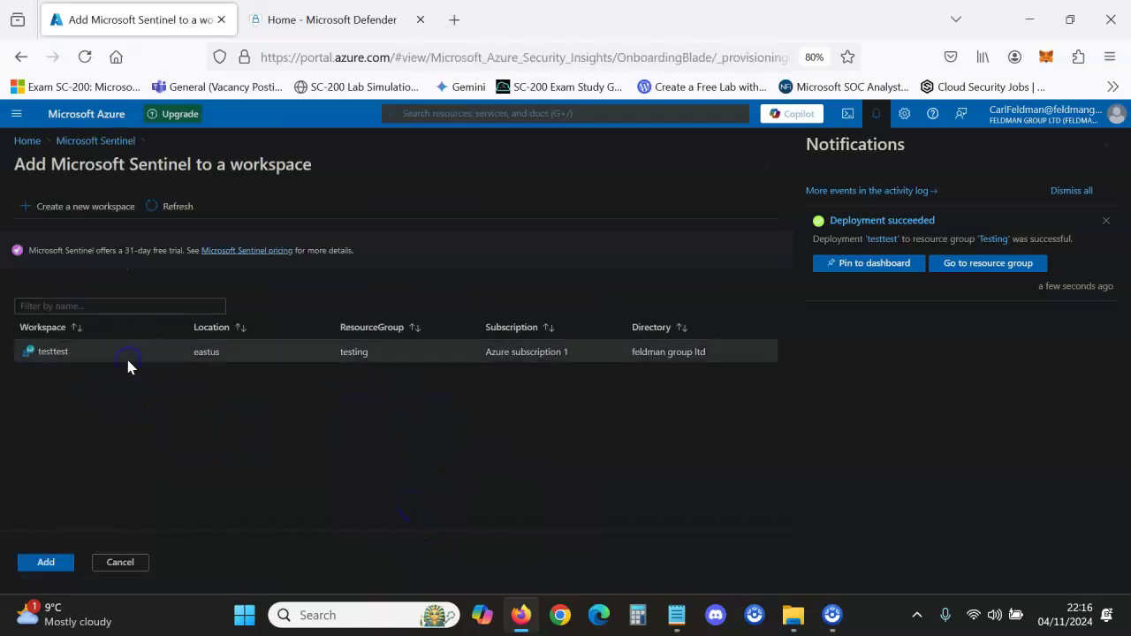
pyautogui.click(47, 570)
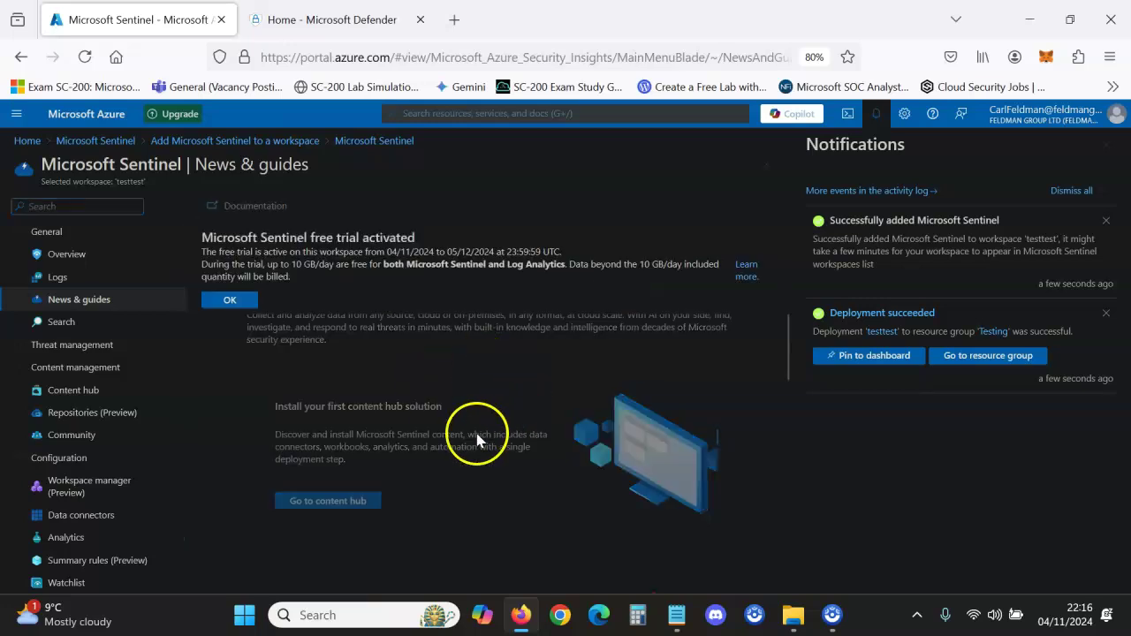
# - Dismiss the free trial notice and open Sentinel's Content hub from the left menu
pyautogui.click(230, 301)
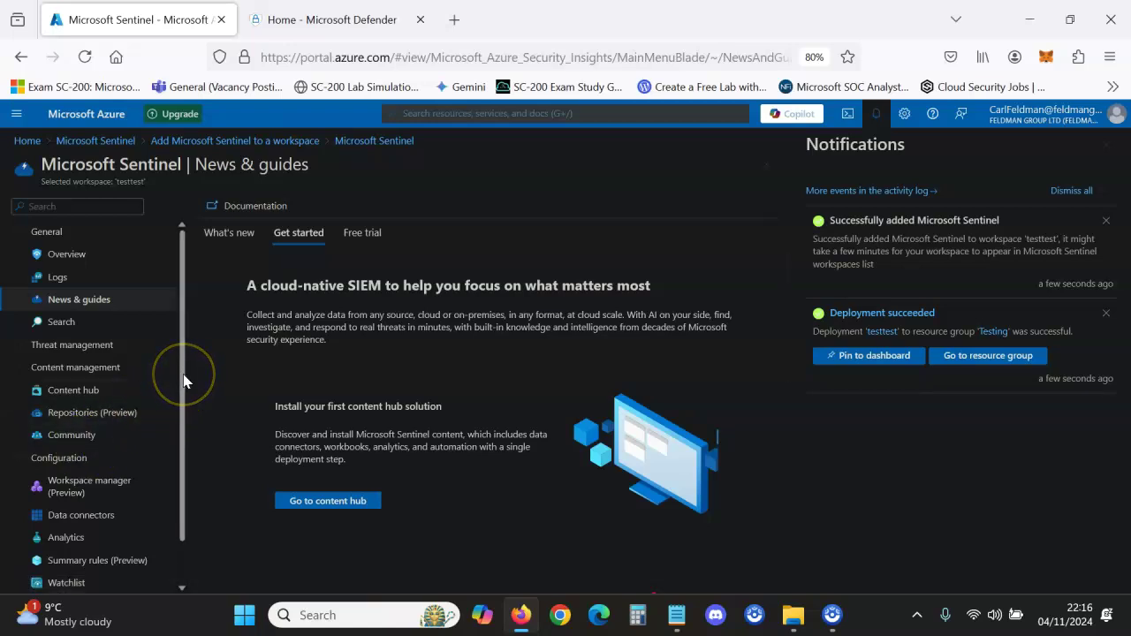
pyautogui.moveTo(184, 381); pyautogui.dragTo(173, 476)
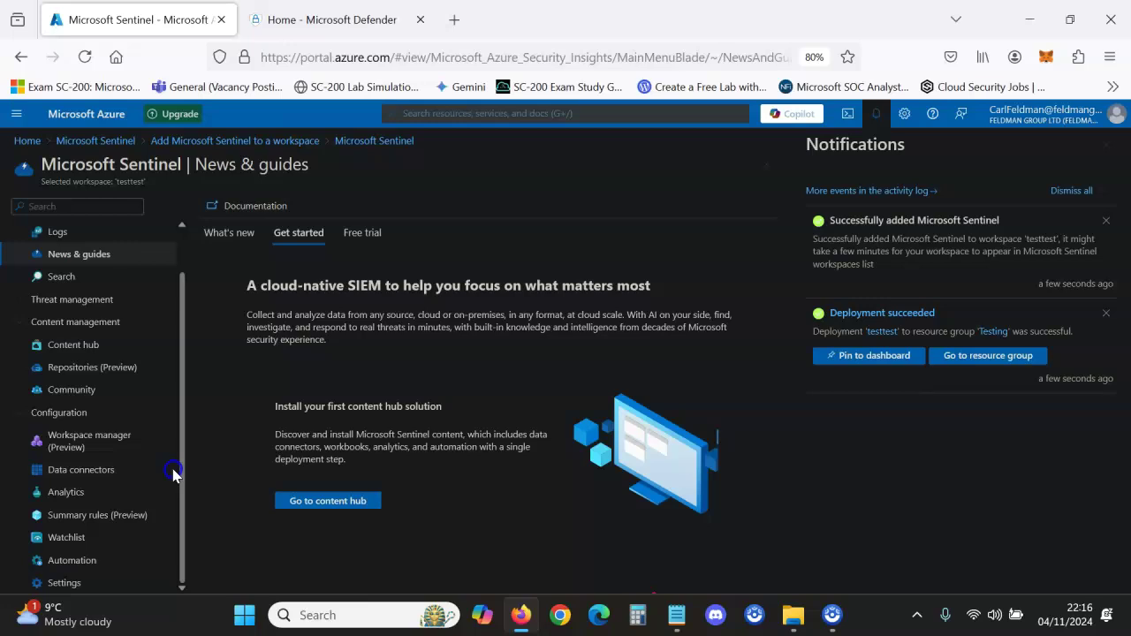
pyautogui.click(89, 350)
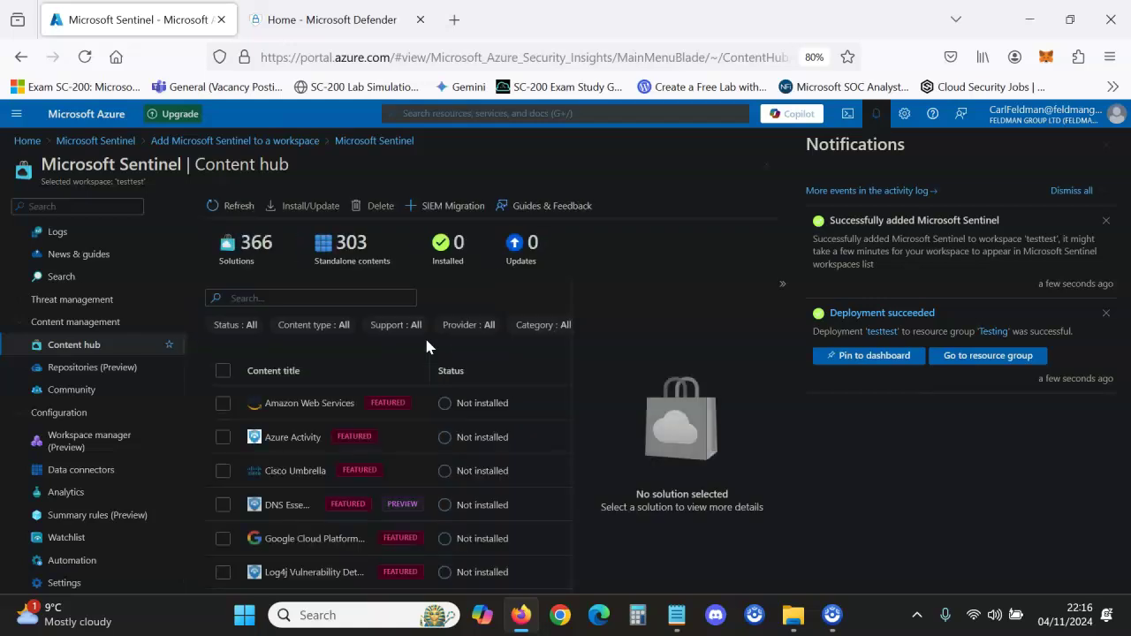
# - Search the Content hub for 'microsoft defenc' and select the Microsoft Defender XDR solution
pyautogui.click(373, 288)
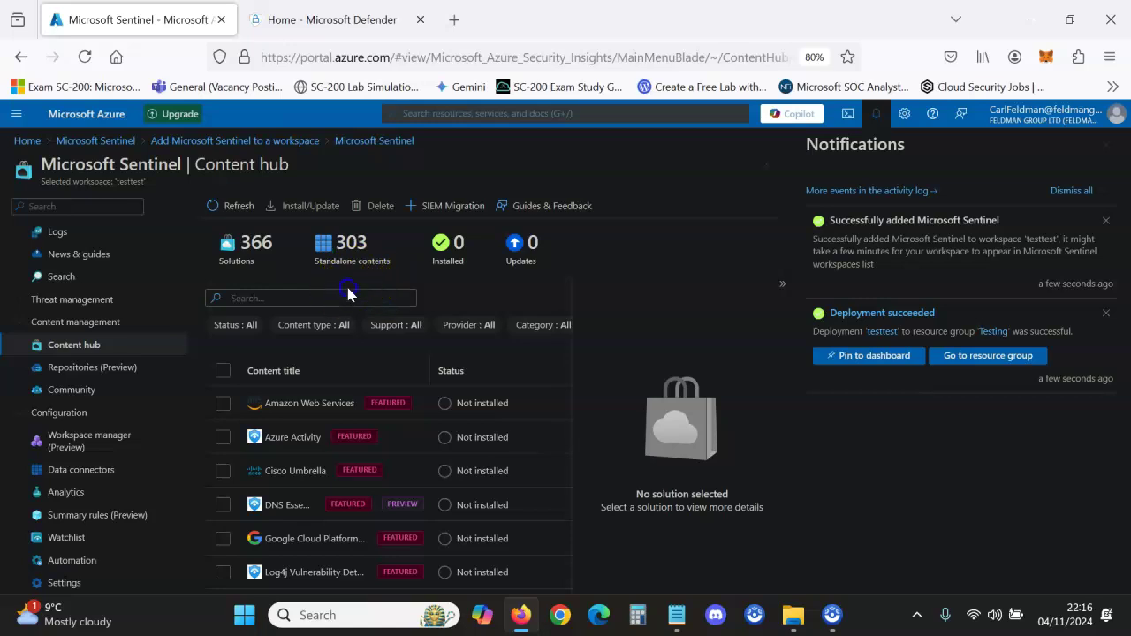
pyautogui.click(360, 301)
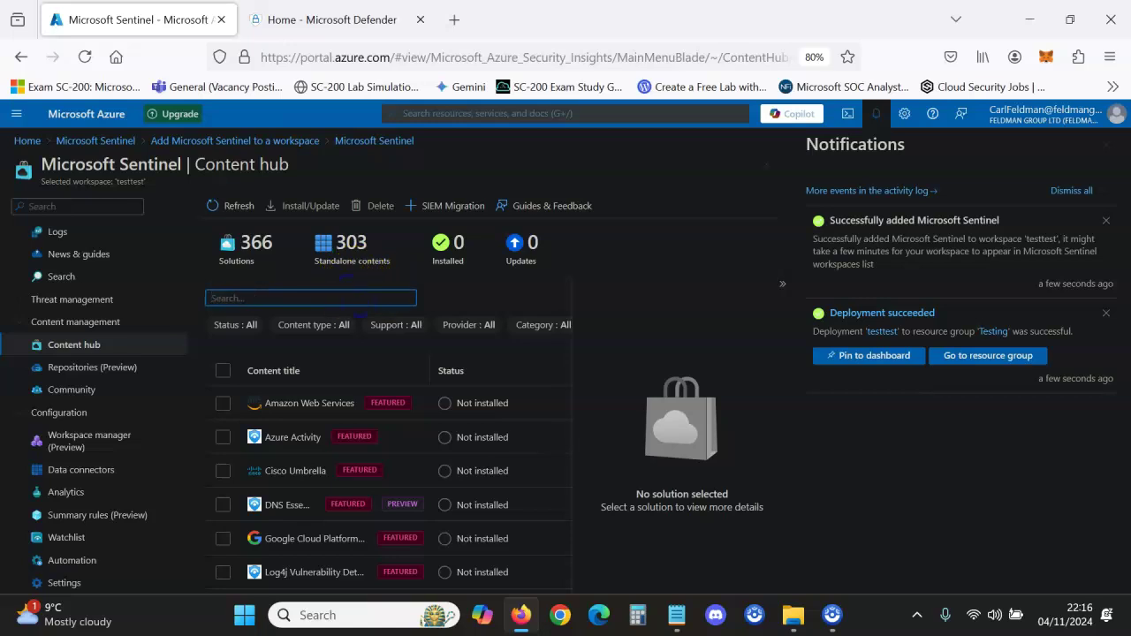
pyautogui.write('micro')
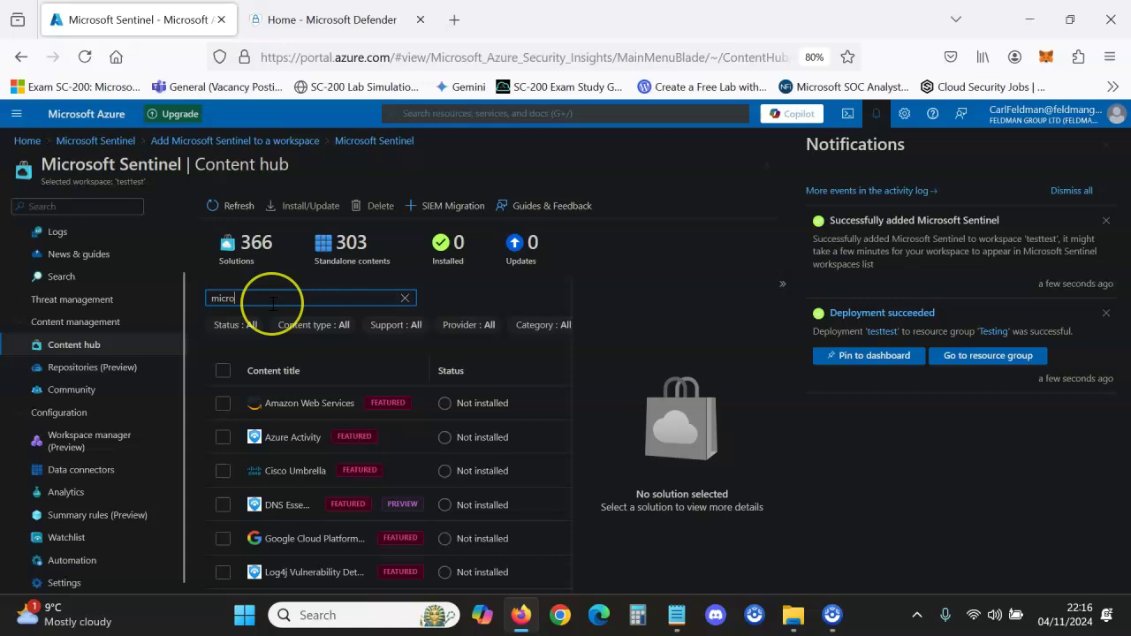
pyautogui.write('sof')
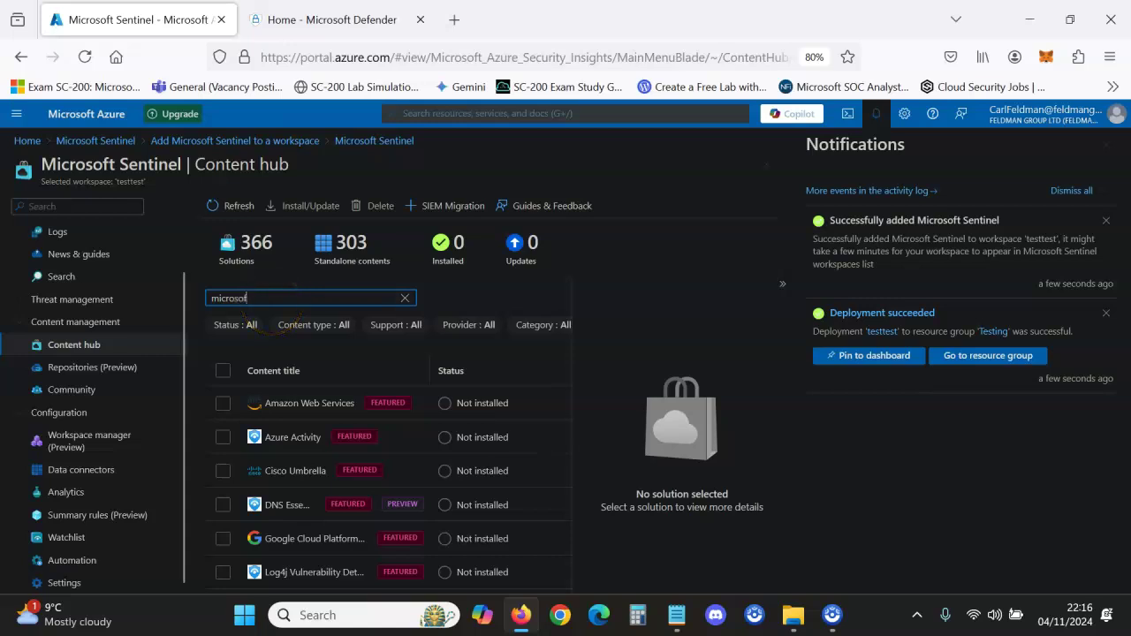
pyautogui.write('t de')
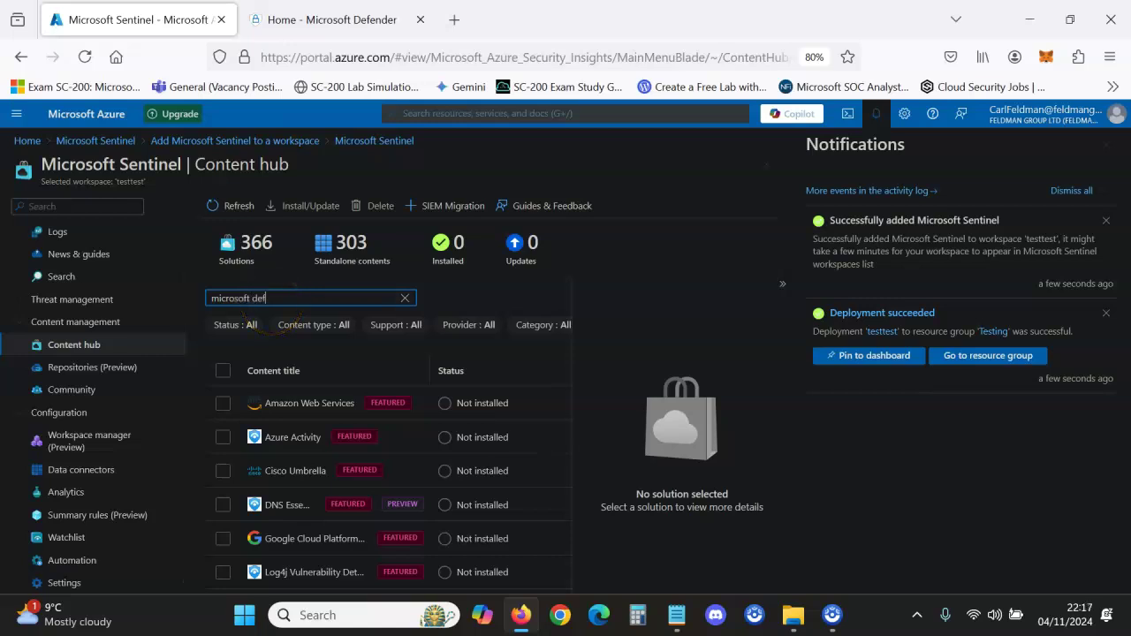
pyautogui.write('f')
pyautogui.write('enc')
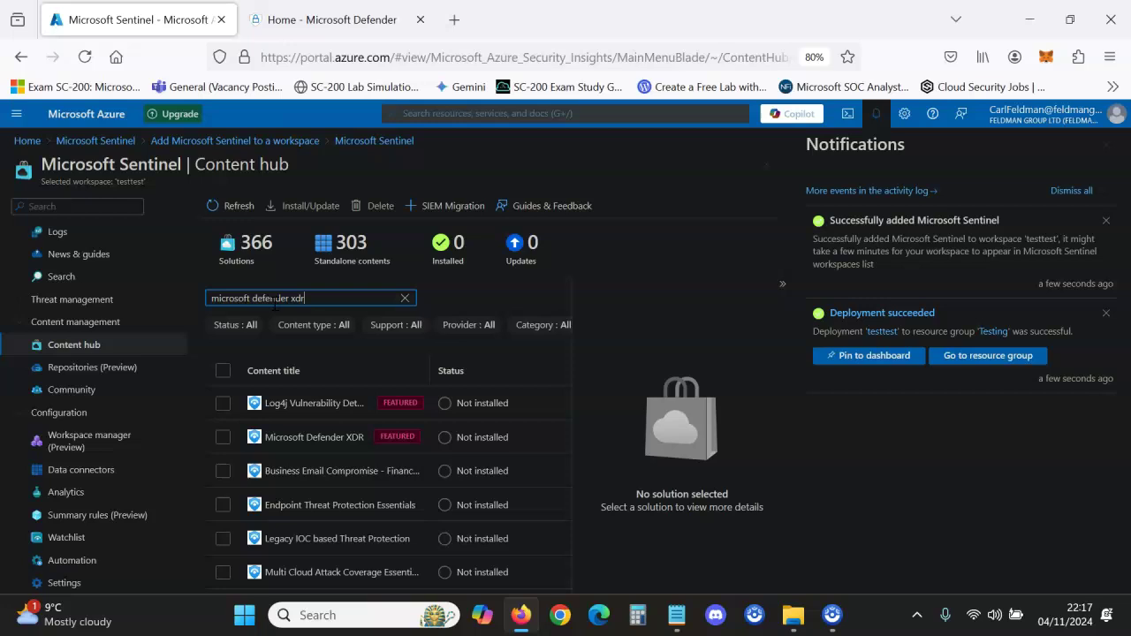
pyautogui.click(224, 441)
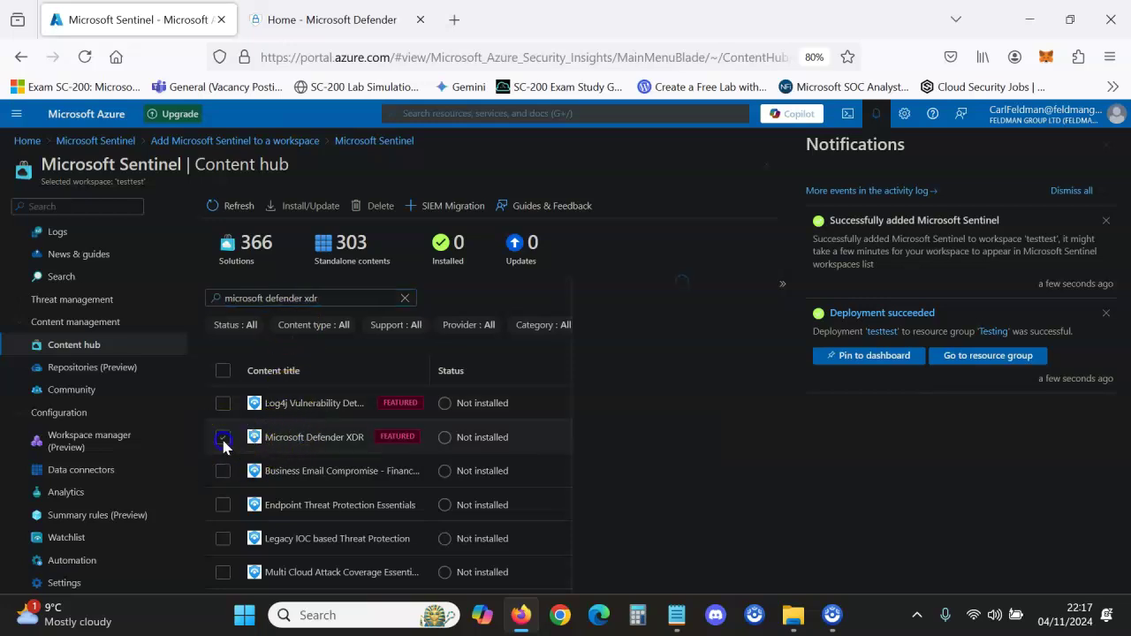
pyautogui.click(222, 438)
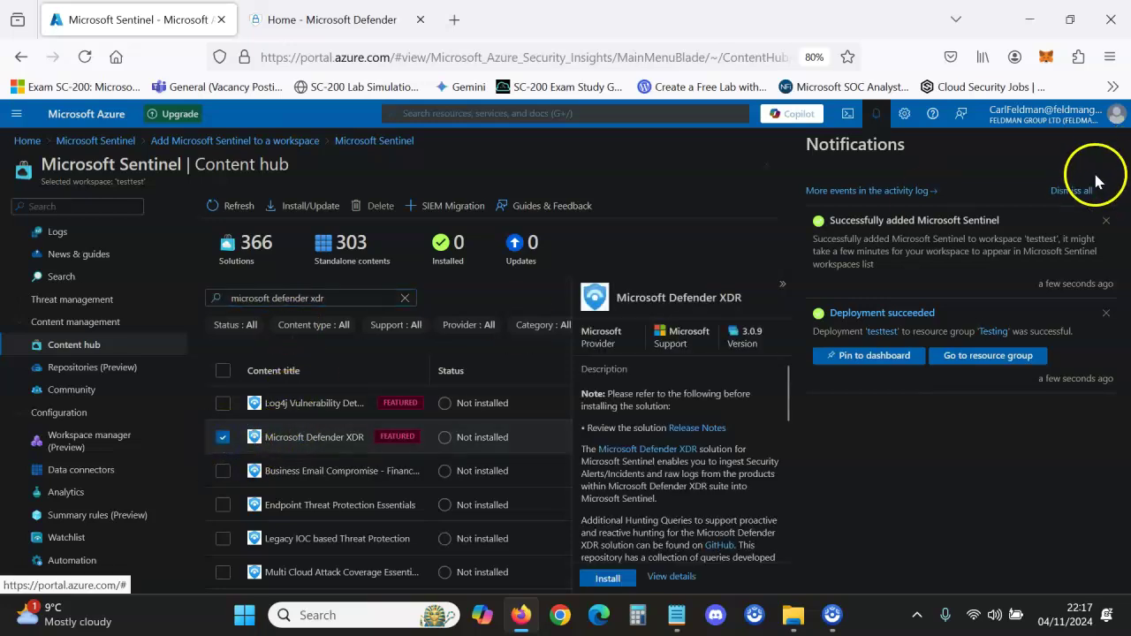
# - Install the Microsoft Defender XDR solution and open its Manage page
pyautogui.click(1106, 144)
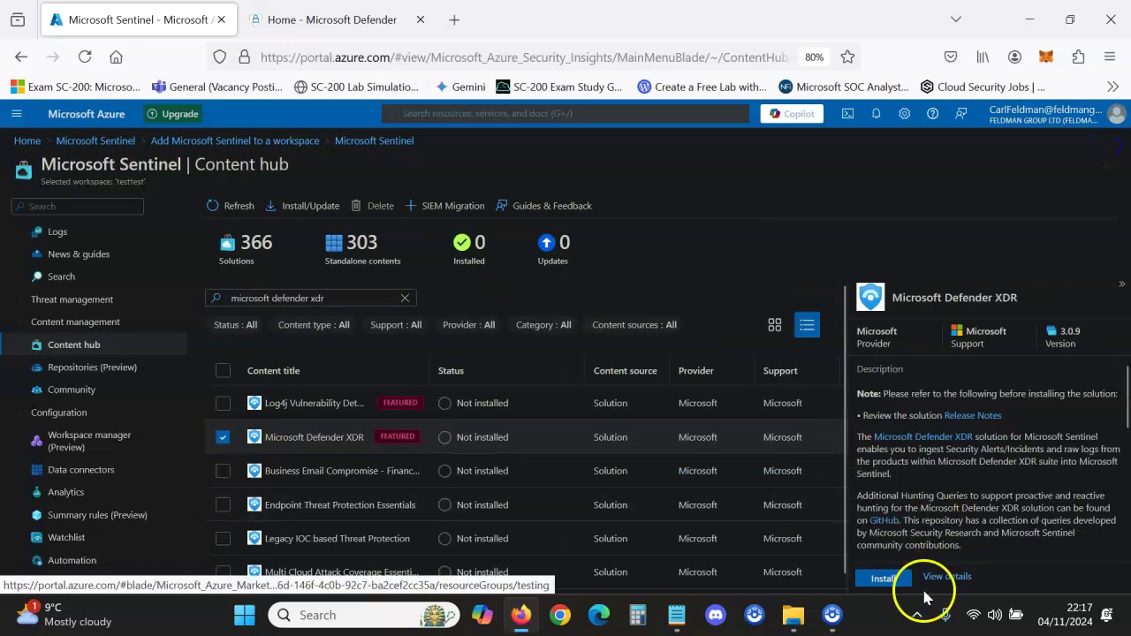
pyautogui.click(888, 580)
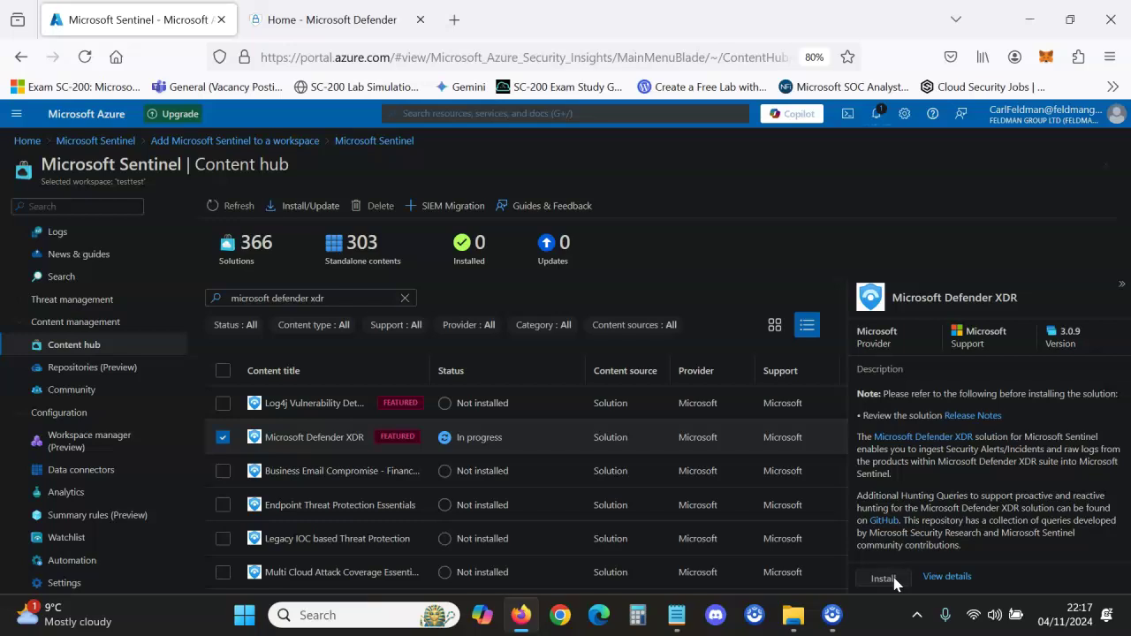
pyautogui.click(887, 183)
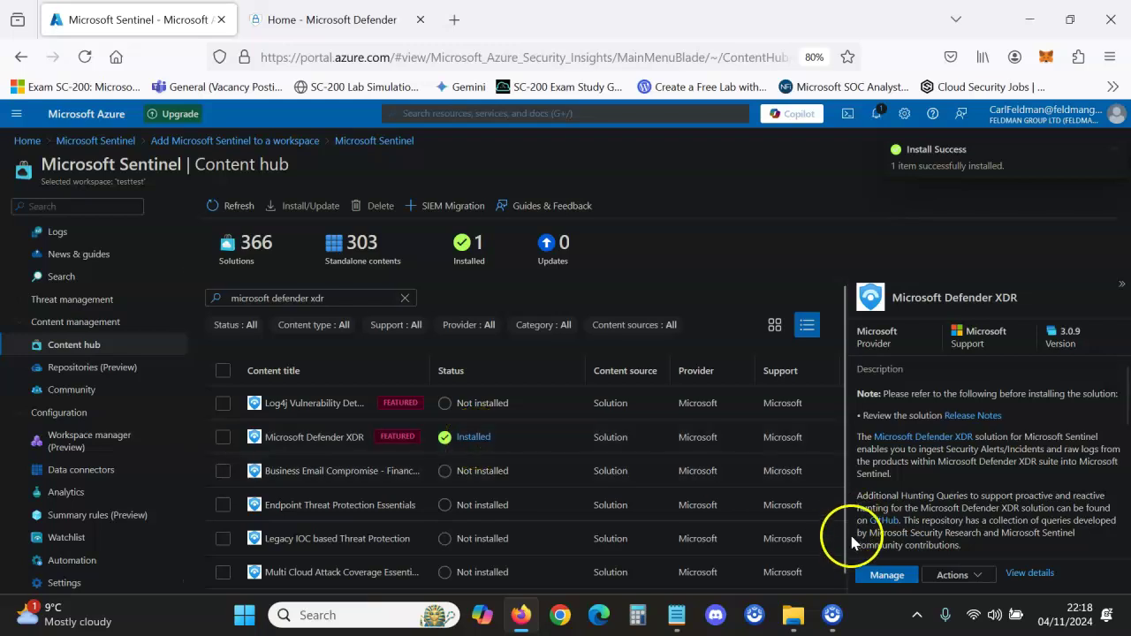
pyautogui.click(887, 575)
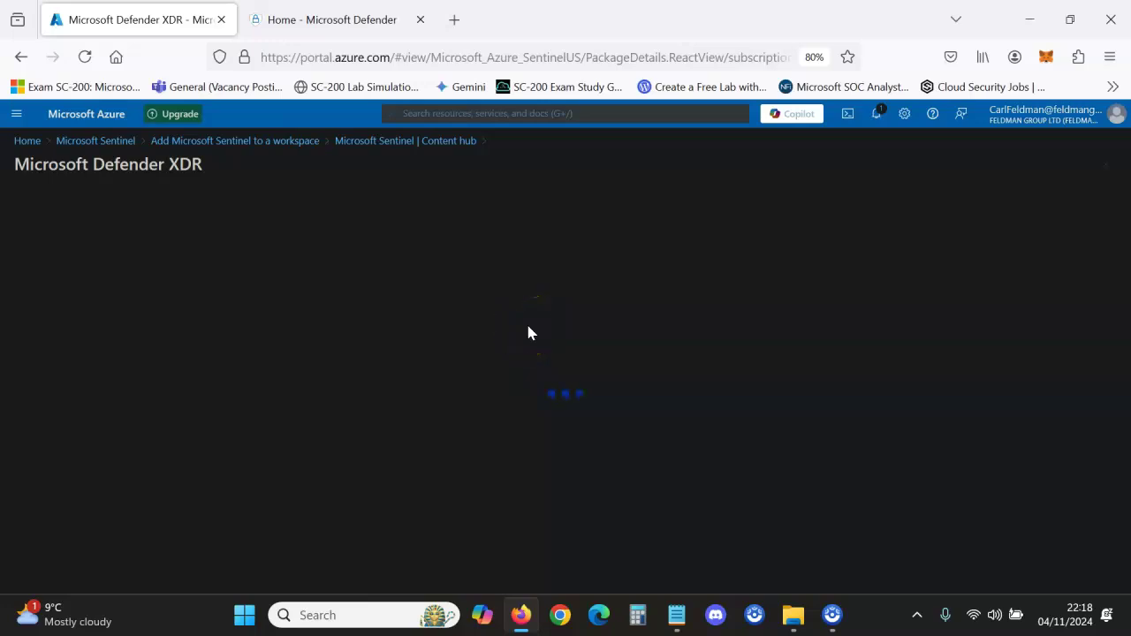
# - Return to Sentinel workspaces, refresh, open testtest and go to its Data connectors
pyautogui.click(104, 142)
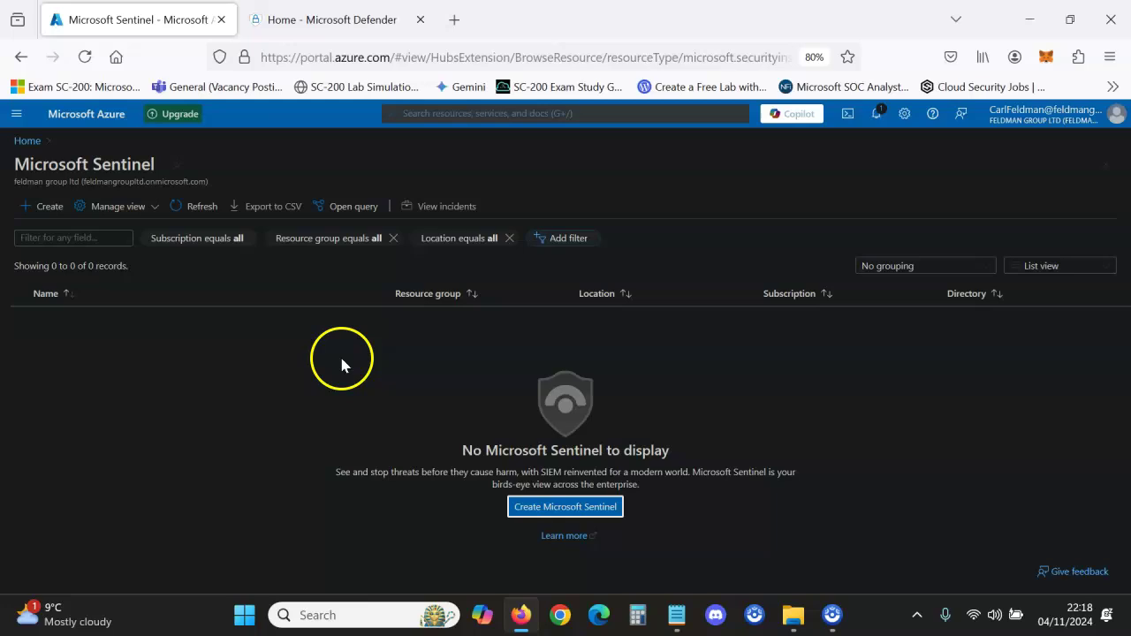
pyautogui.click(181, 211)
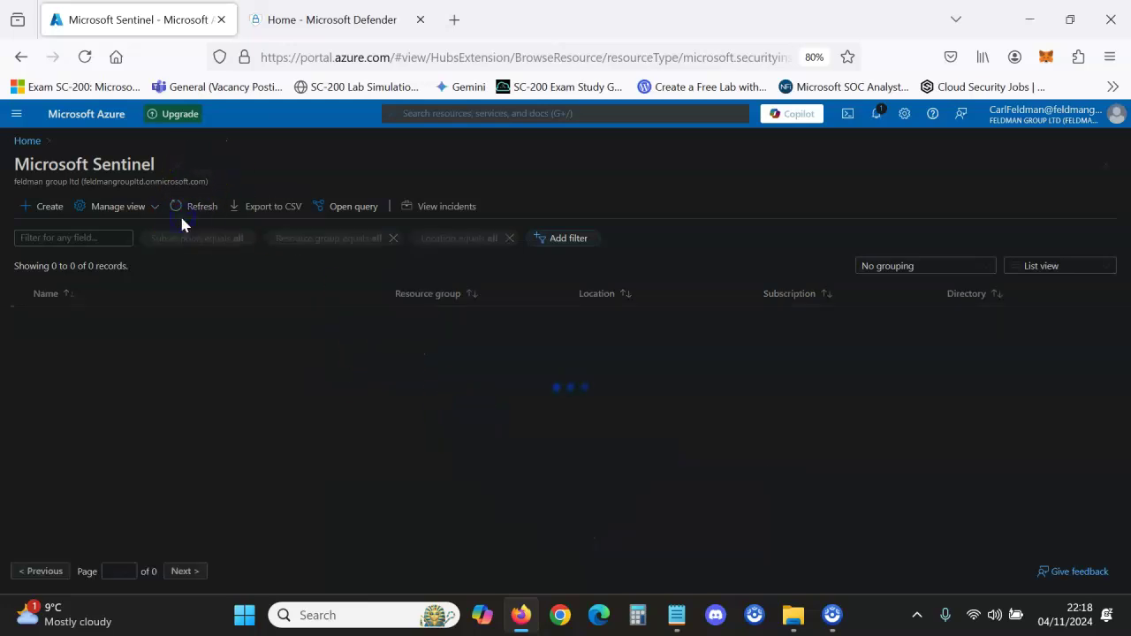
pyautogui.click(74, 320)
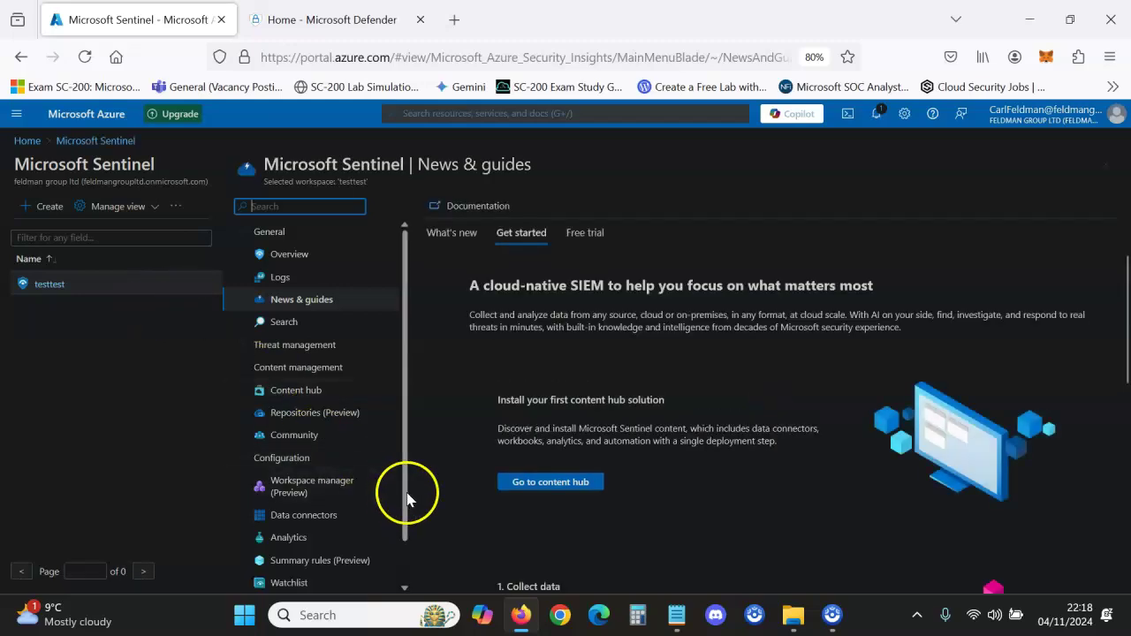
pyautogui.scroll(-2, 404, 556)
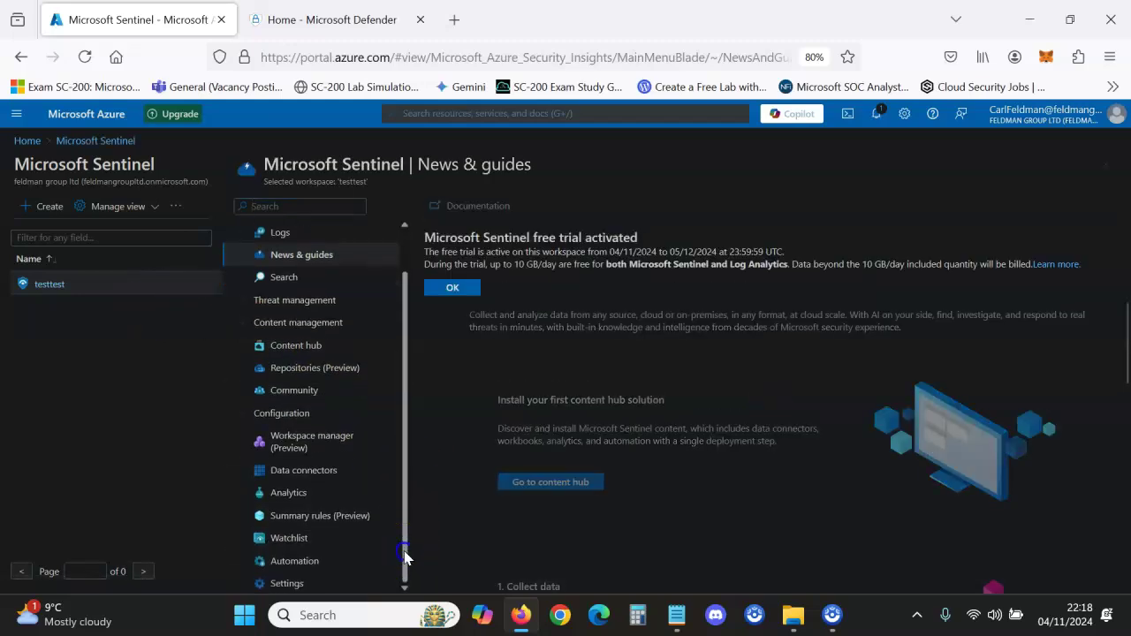
pyautogui.click(330, 480)
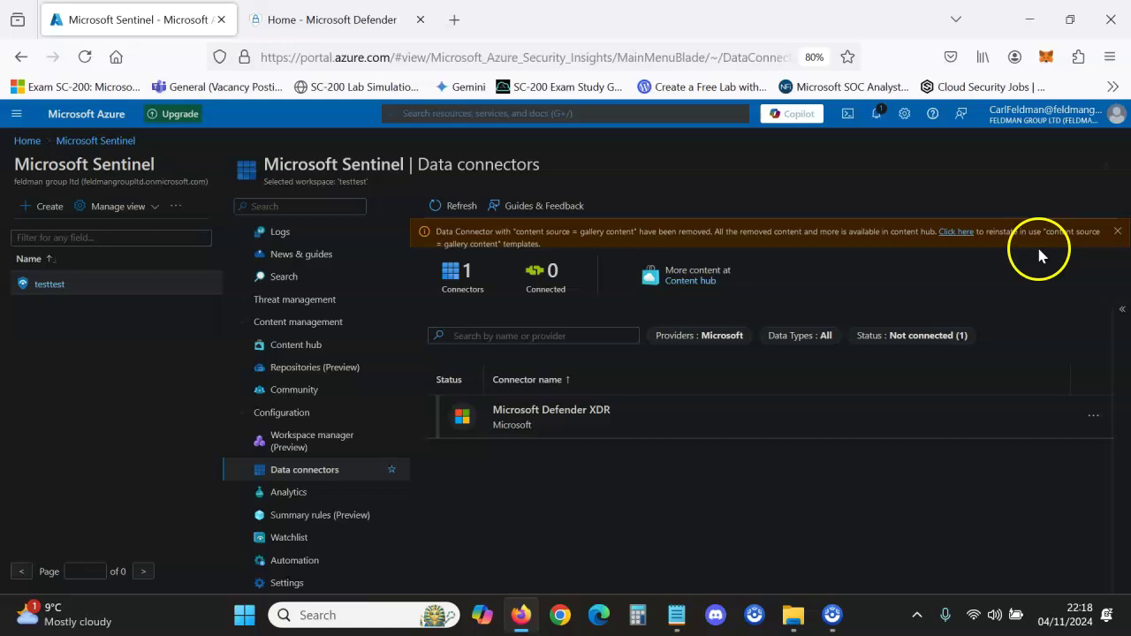
# - Open the Microsoft Defender XDR connector page and choose Connect incidents & alerts
pyautogui.click(1117, 233)
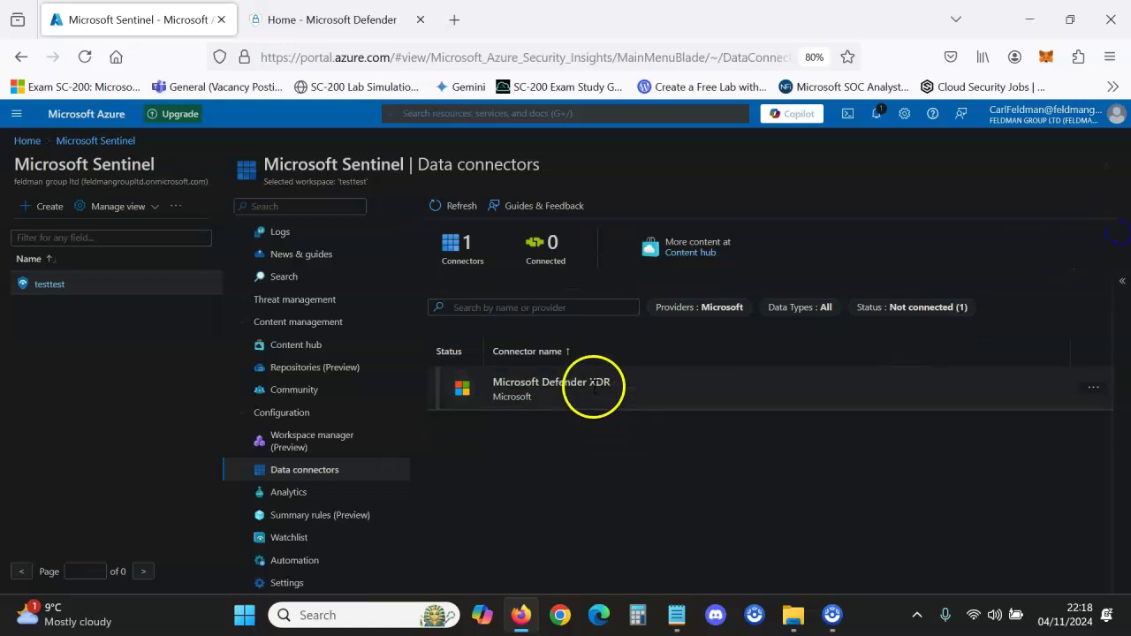
pyautogui.click(1093, 389)
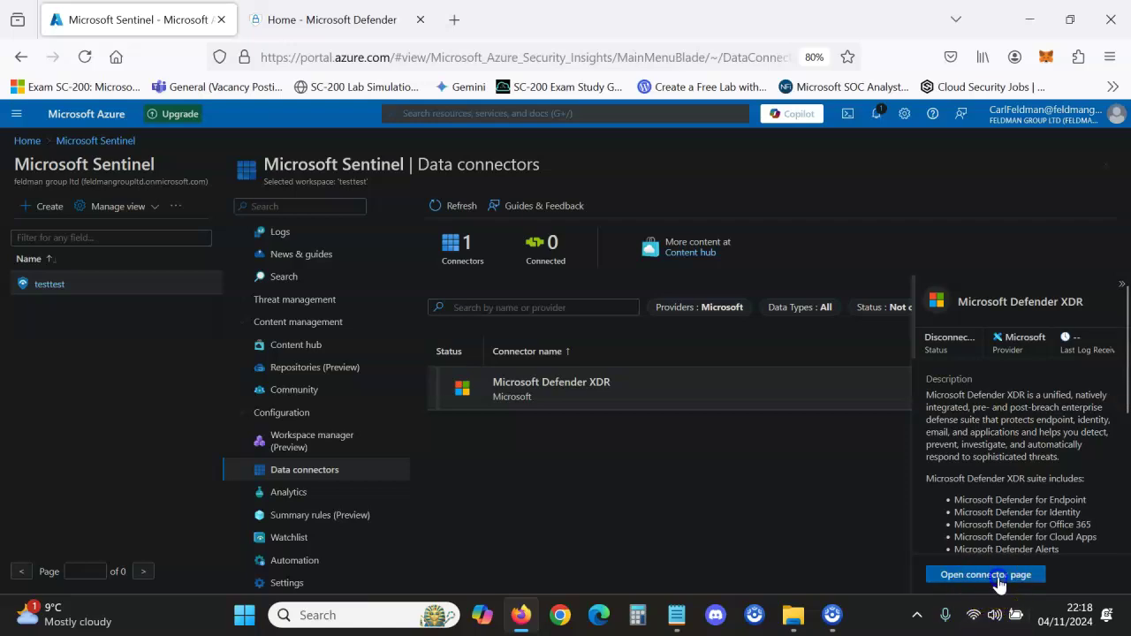
pyautogui.click(997, 576)
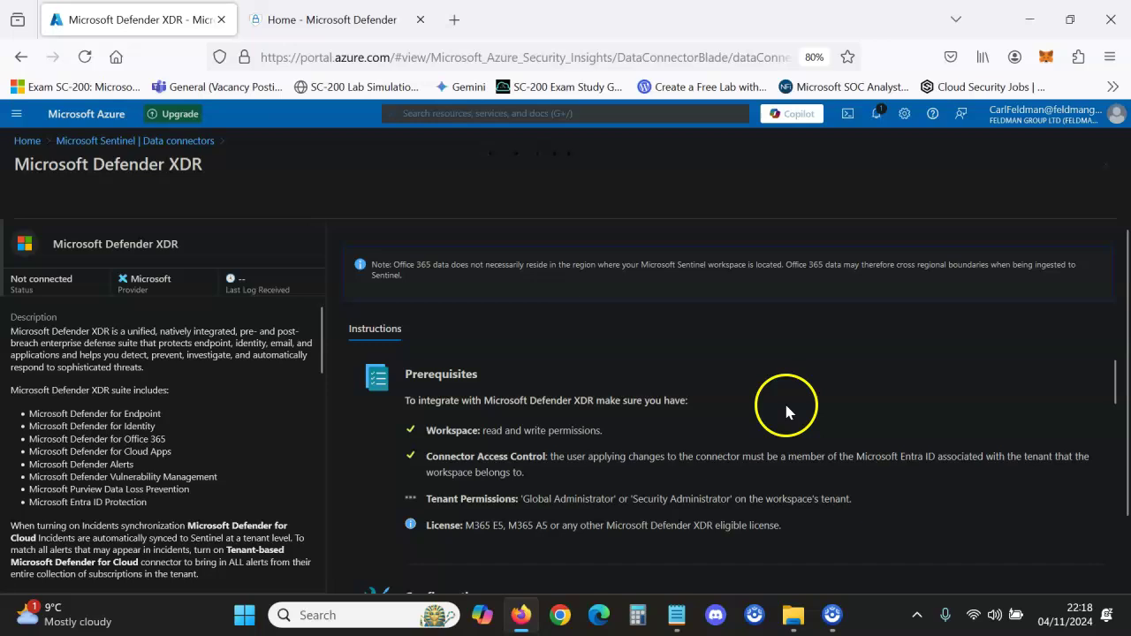
pyautogui.moveTo(1115, 371); pyautogui.dragTo(1113, 417)
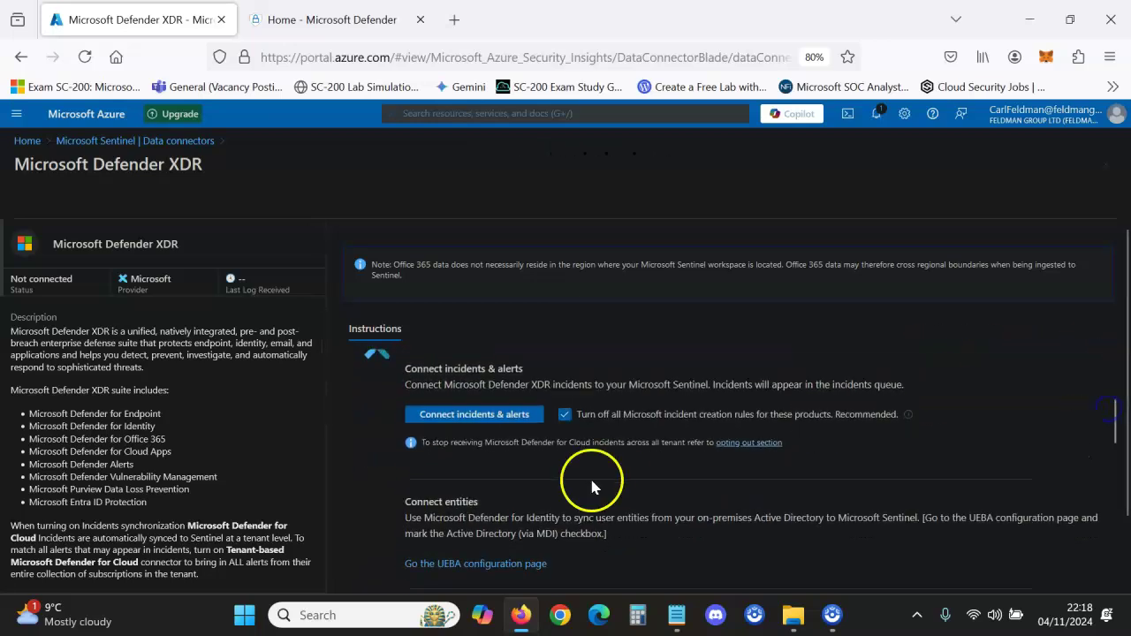
pyautogui.click(501, 416)
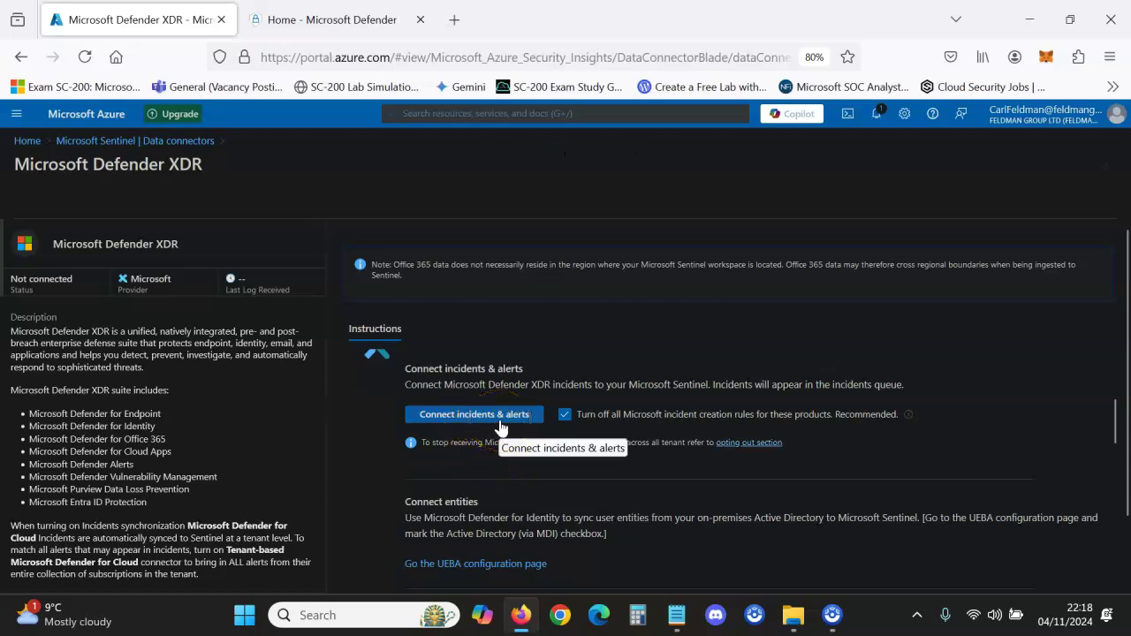
# - Scroll through the connector configuration, then switch to the Microsoft Defender portal
pyautogui.click(987, 405)
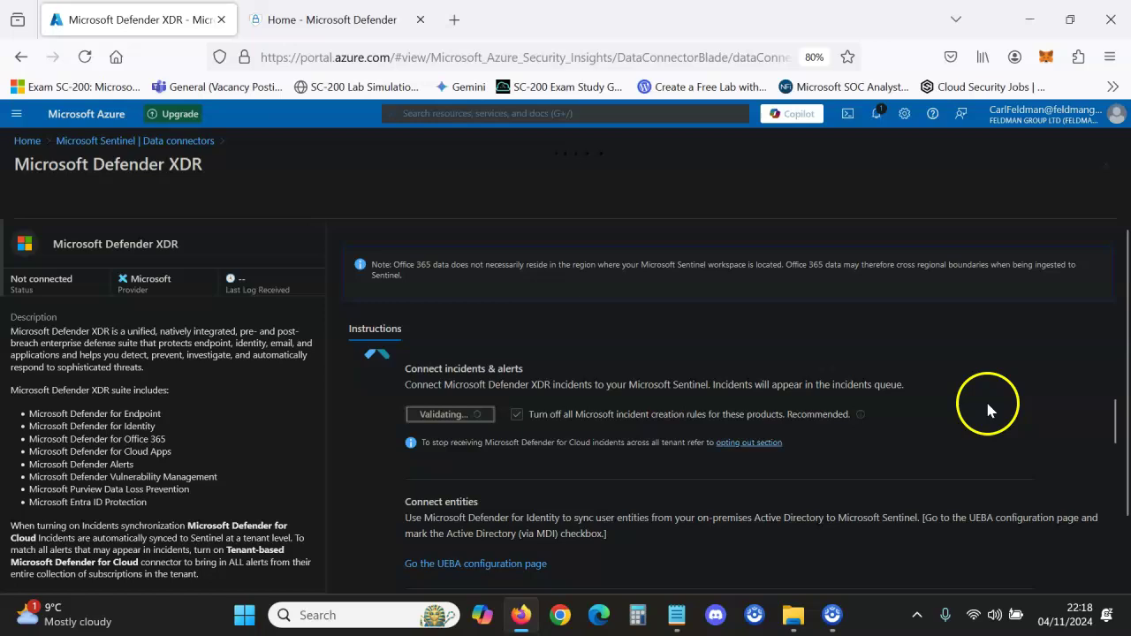
pyautogui.click(1112, 430)
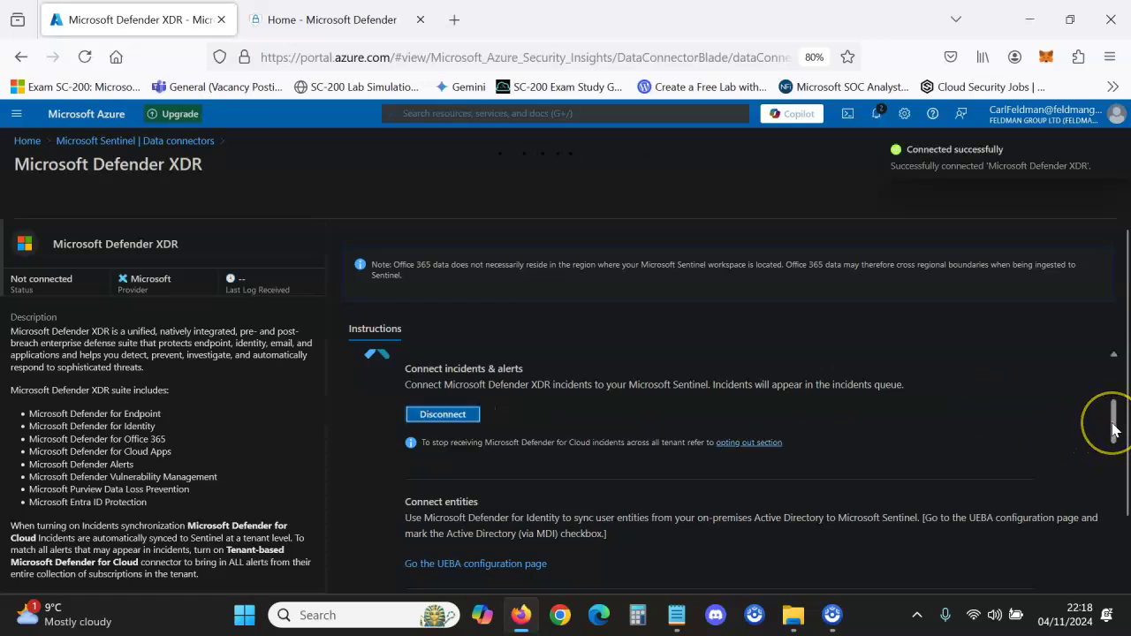
pyautogui.click(1113, 430)
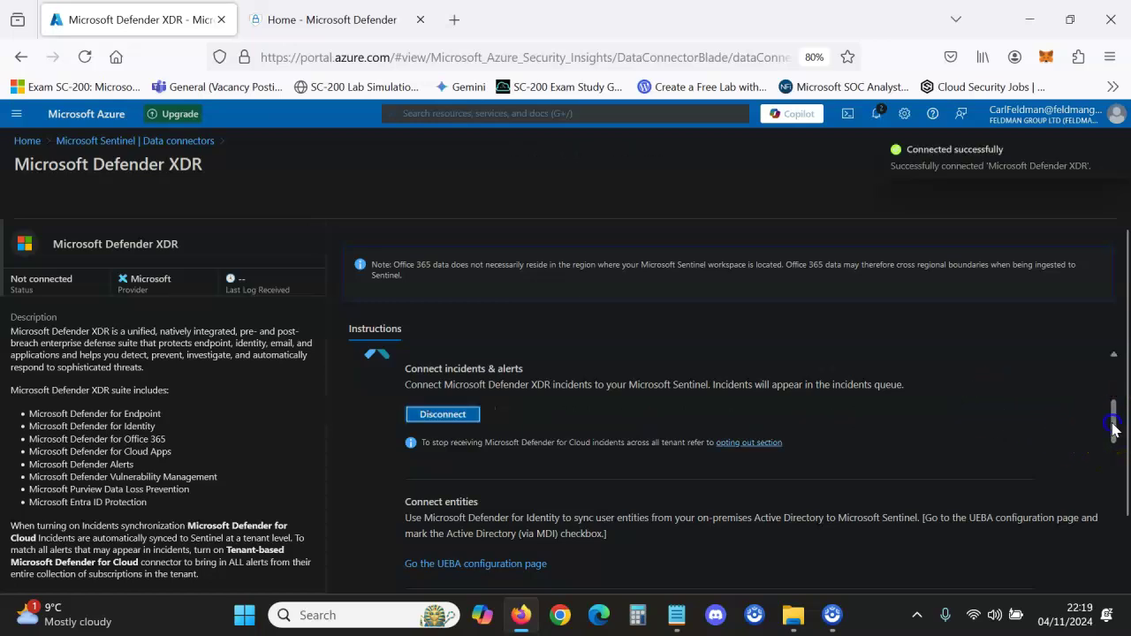
pyautogui.moveTo(1113, 430); pyautogui.dragTo(1103, 472)
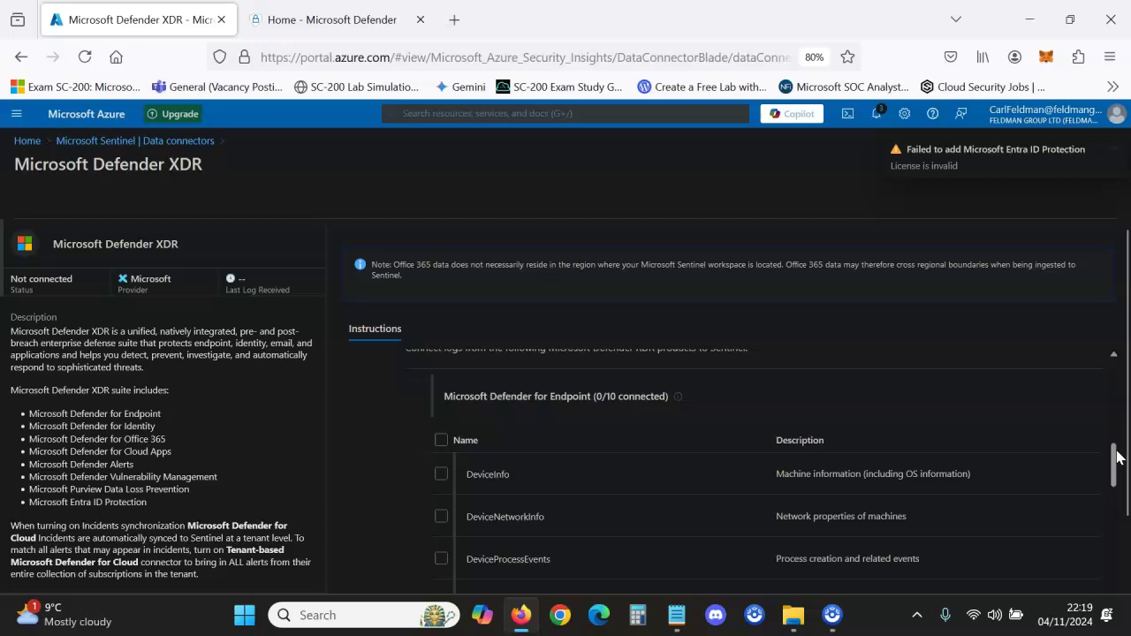
pyautogui.moveTo(1117, 457); pyautogui.dragTo(1122, 346)
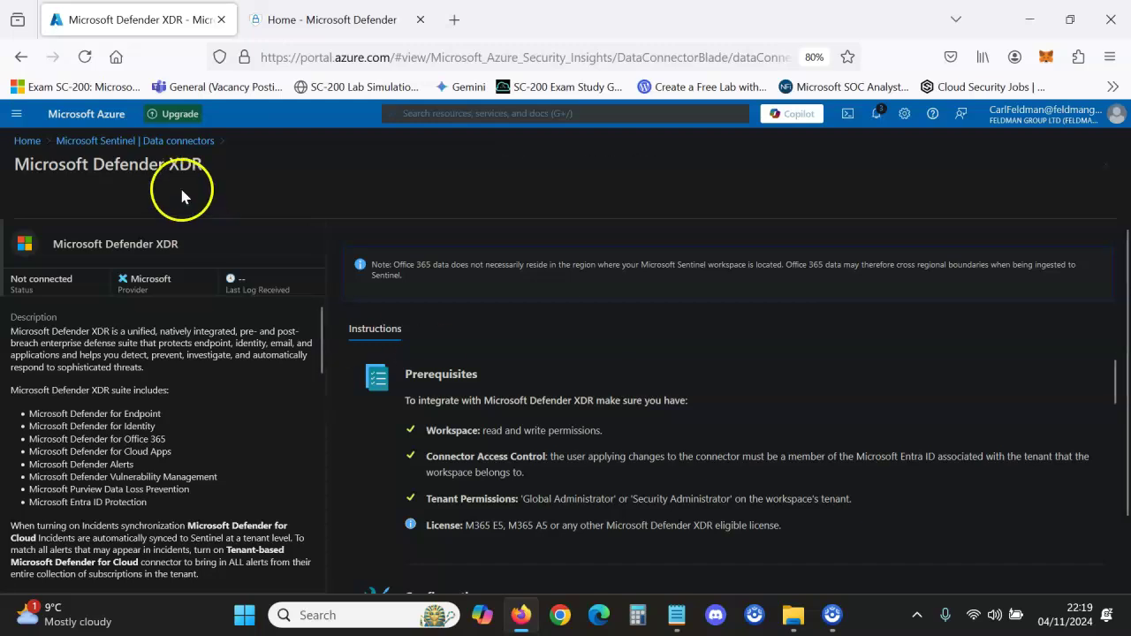
pyautogui.click(318, 31)
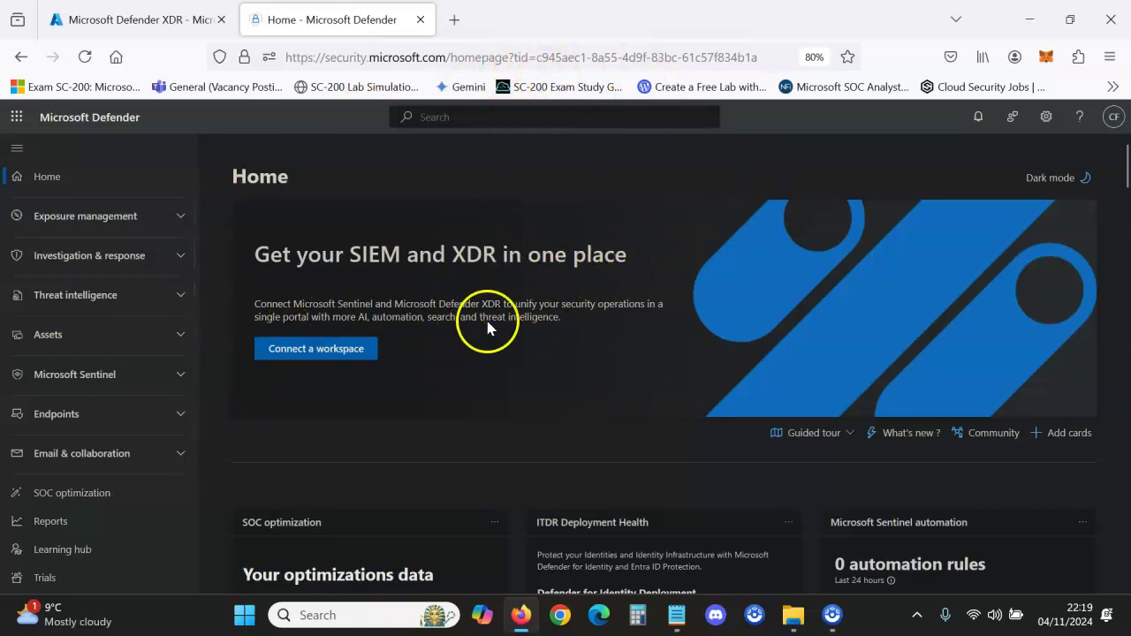
# - Select the testtest workspace under Connect a workspace and confirm the connection
pyautogui.click(317, 349)
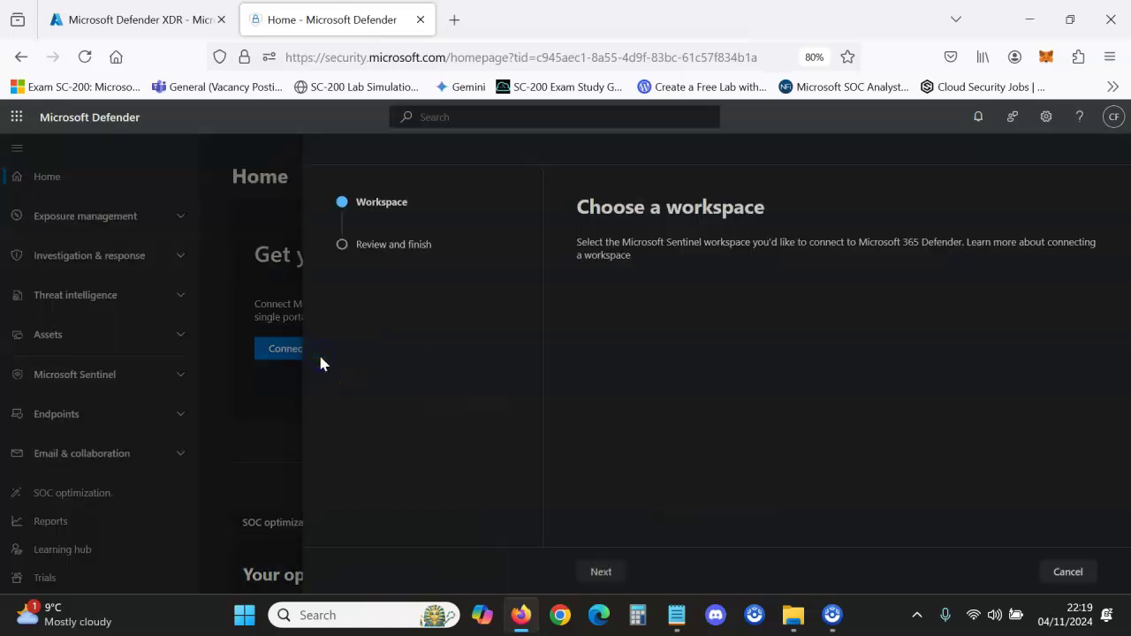
pyautogui.click(495, 299)
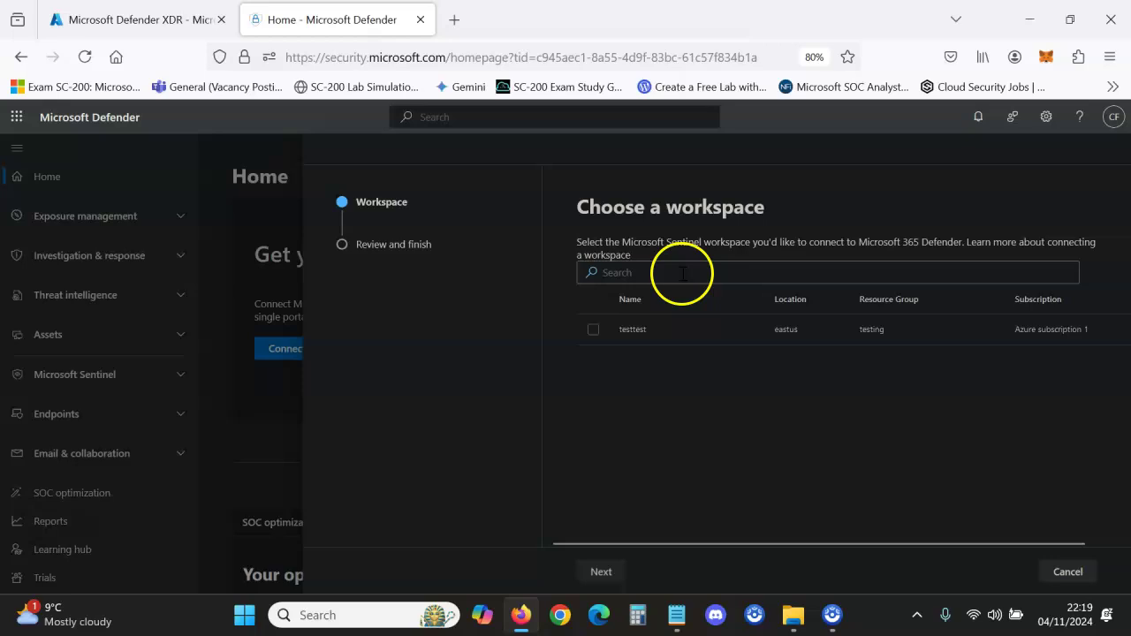
pyautogui.click(593, 333)
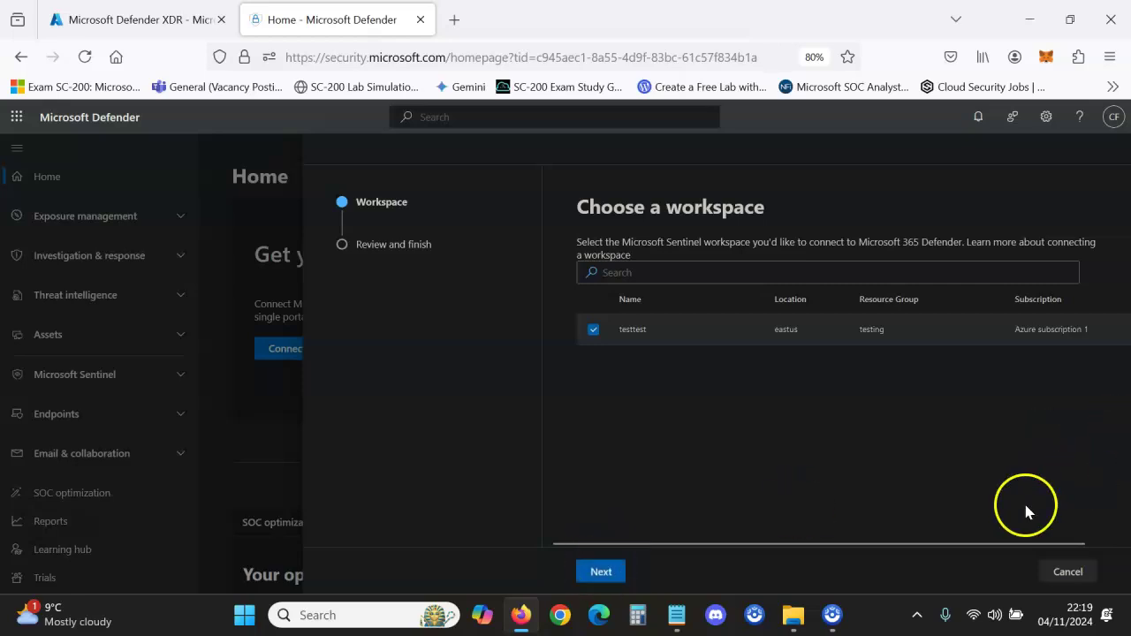
pyautogui.click(613, 574)
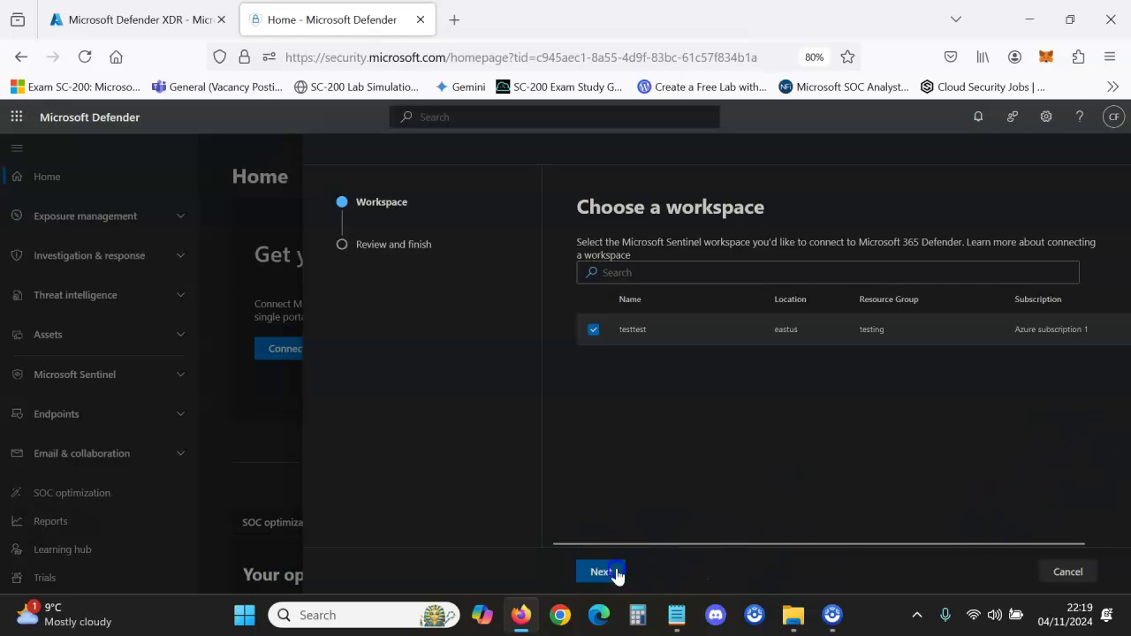
pyautogui.click(689, 571)
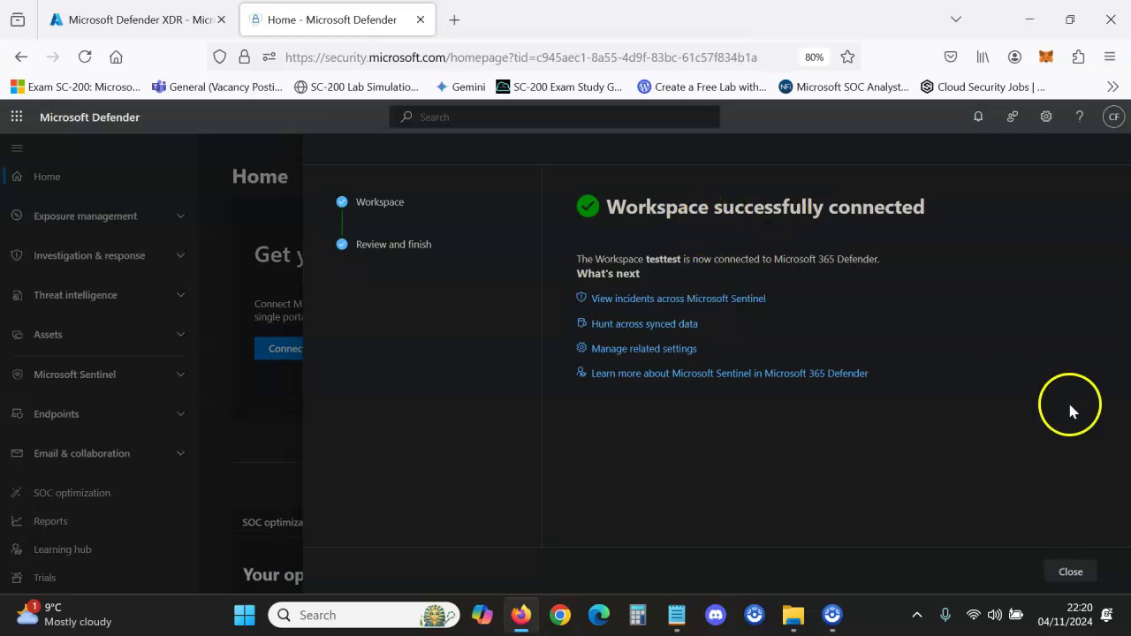
# - Close the success panel and expand Microsoft Sentinel in the left navigation
pyautogui.click(1071, 572)
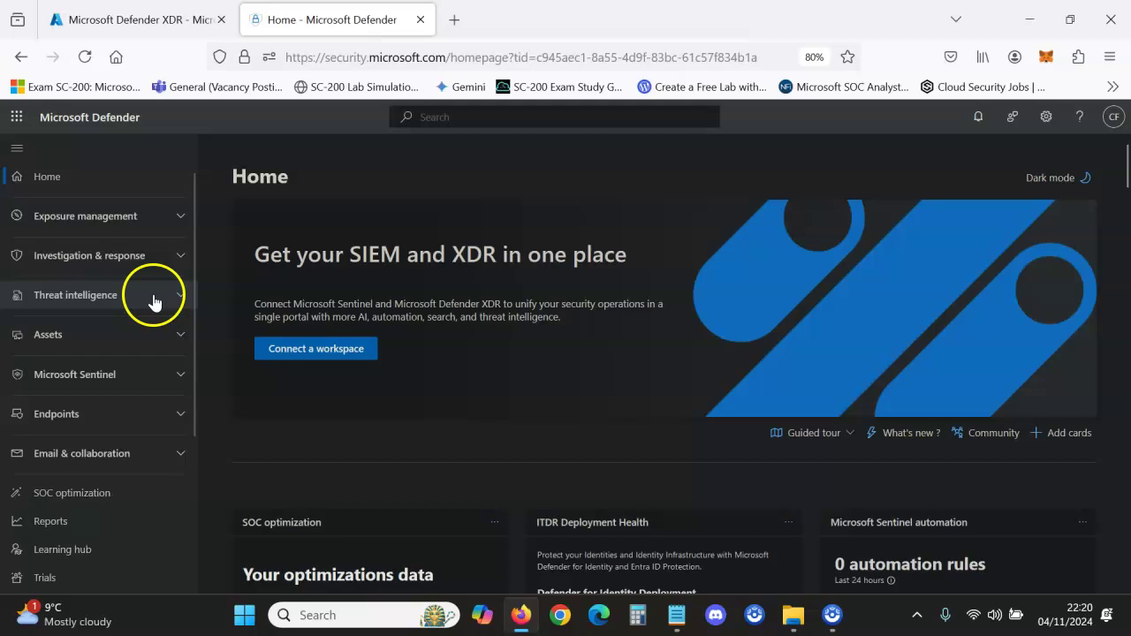
pyautogui.click(175, 375)
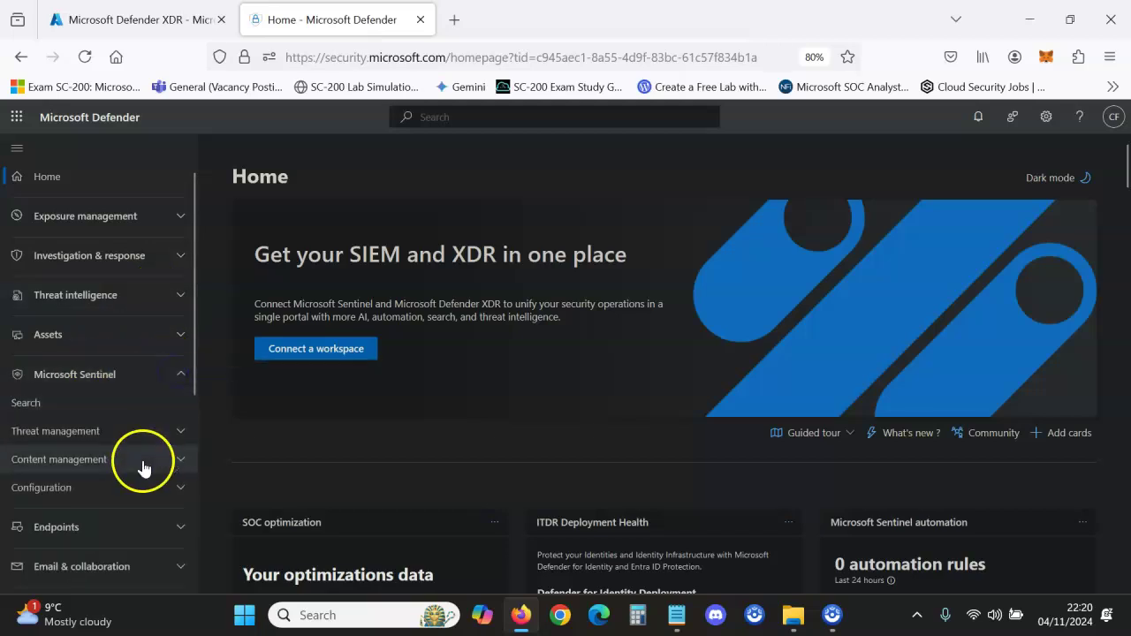